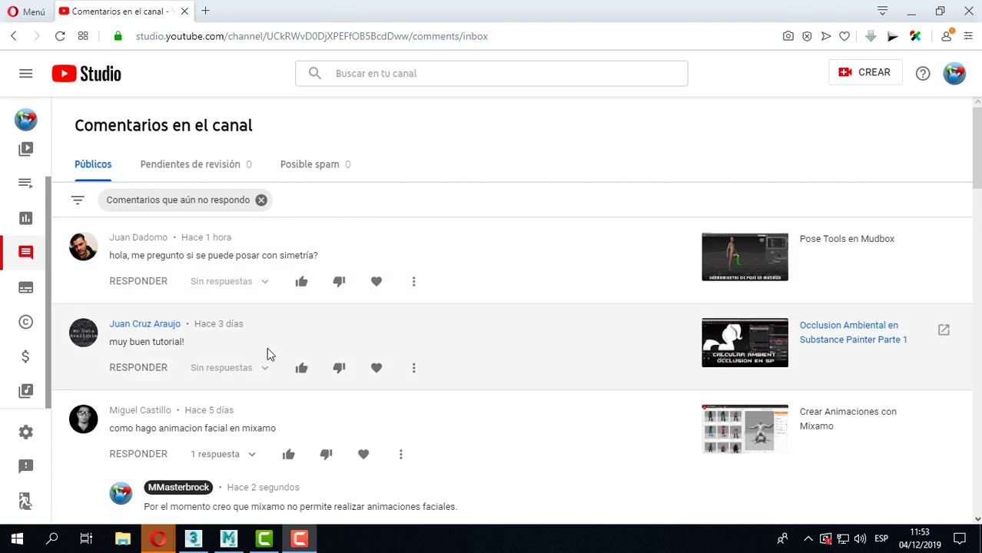
Switch to Mudbox and start a new sculpture from the human body starting point.
{"action": "left_click", "coordinate": [228, 538]}
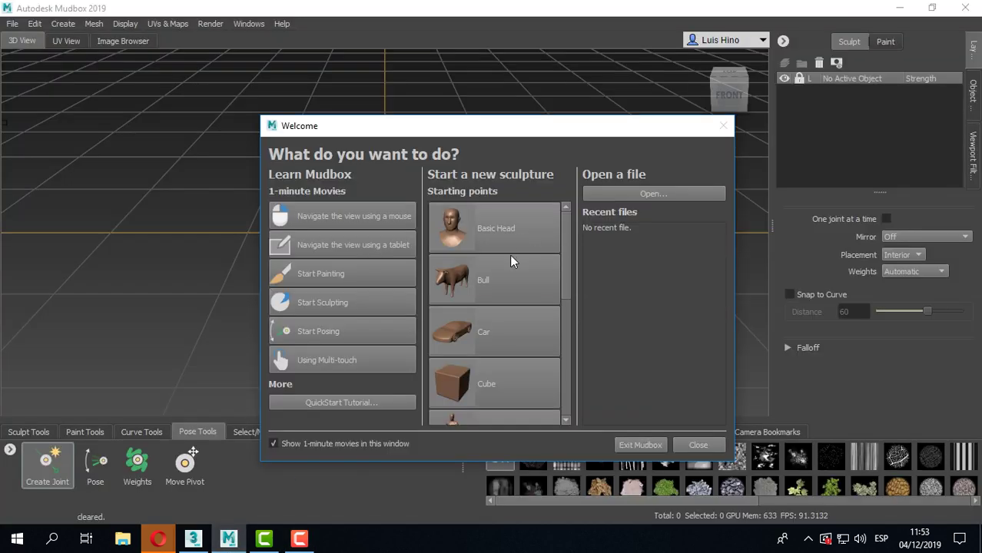
{"action": "scroll", "coordinate": [523, 273], "scroll_direction": "down", "scroll_amount": 3}
{"action": "left_click", "coordinate": [503, 310]}
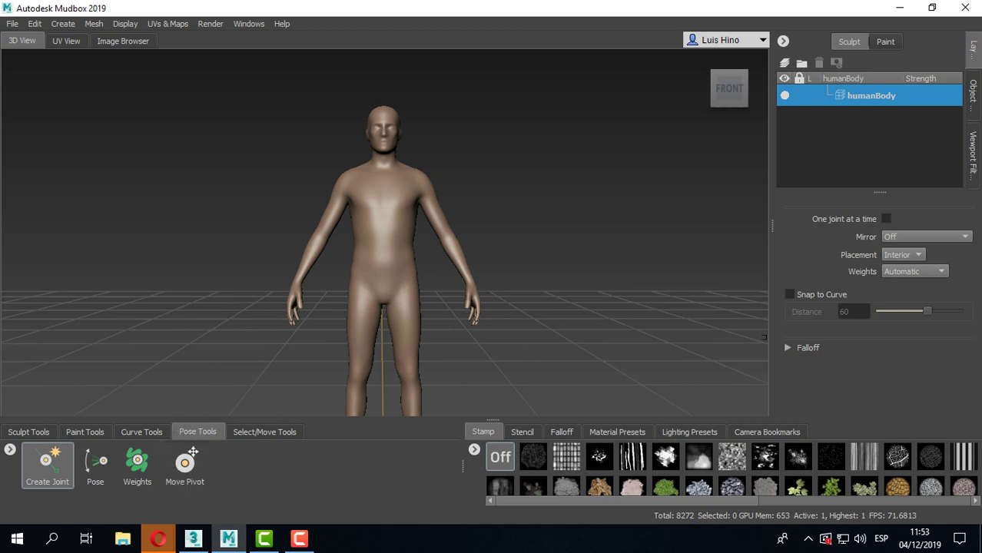
Add a new sculpt layer above the humanBody base and name it Brazo Izq.
{"action": "left_click", "coordinate": [387, 271]}
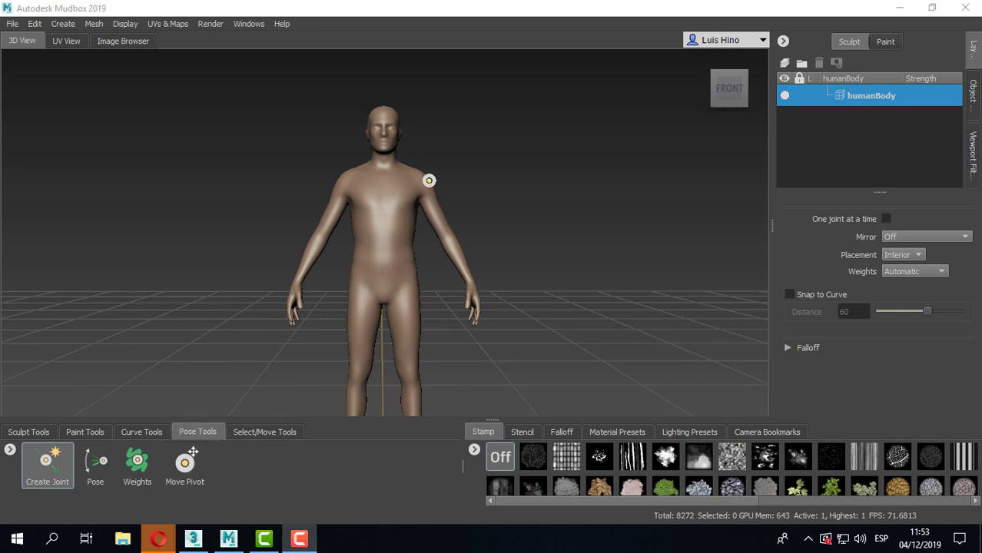
{"action": "left_click_drag", "start_coordinate": [512, 249], "coordinate": [483, 255], "text": "alt"}
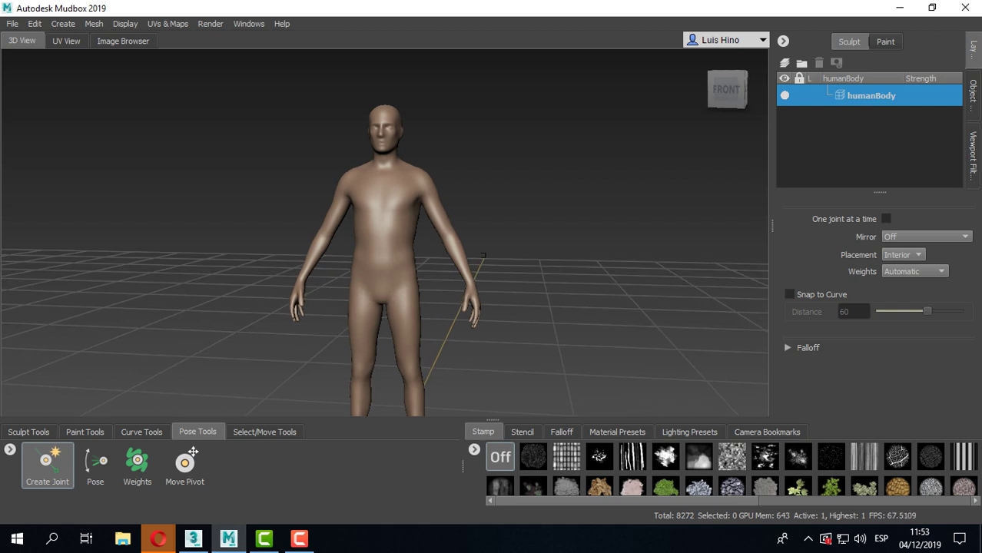
{"action": "left_click_drag", "start_coordinate": [375, 230], "coordinate": [392, 227], "text": "alt"}
{"action": "right_click_drag", "start_coordinate": [395, 226], "coordinate": [461, 207], "text": "alt"}
{"action": "middle_click_drag", "start_coordinate": [424, 160], "coordinate": [408, 215], "text": "alt"}
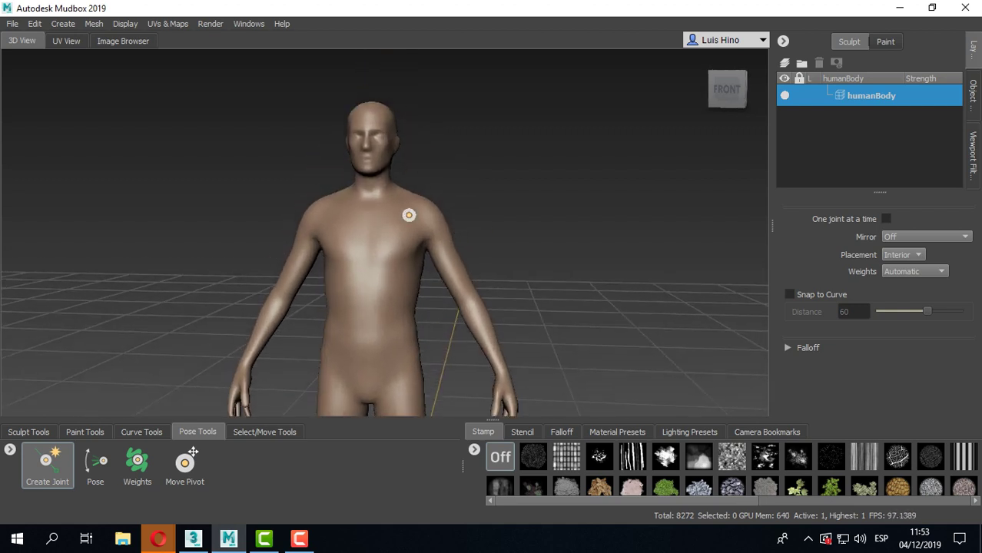
{"action": "right_click_drag", "start_coordinate": [408, 215], "coordinate": [460, 249], "text": "alt"}
{"action": "middle_click_drag", "start_coordinate": [469, 269], "coordinate": [464, 197], "text": "alt"}
{"action": "left_click_drag", "start_coordinate": [464, 196], "coordinate": [450, 189], "text": "alt"}
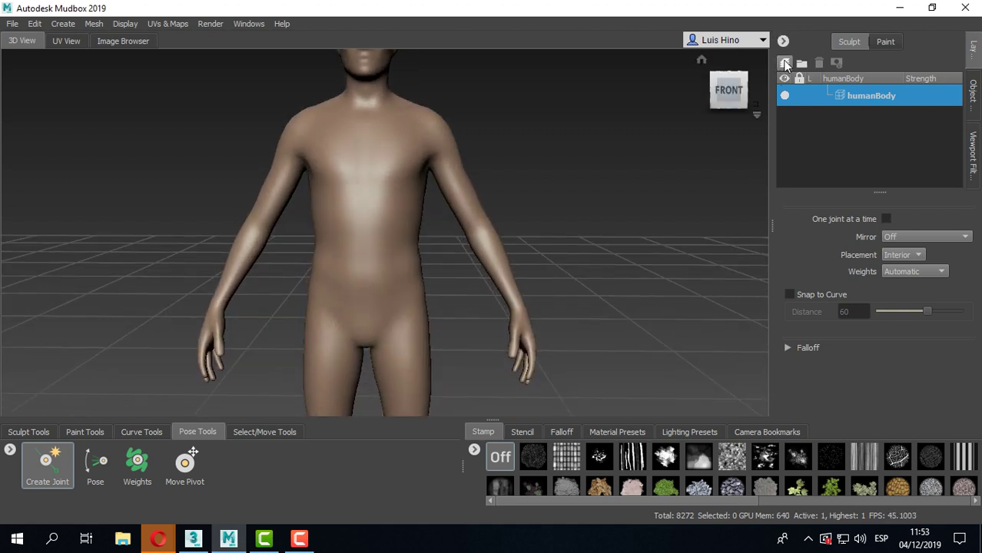
{"action": "left_click", "coordinate": [785, 63]}
{"action": "double_click", "coordinate": [873, 95]}
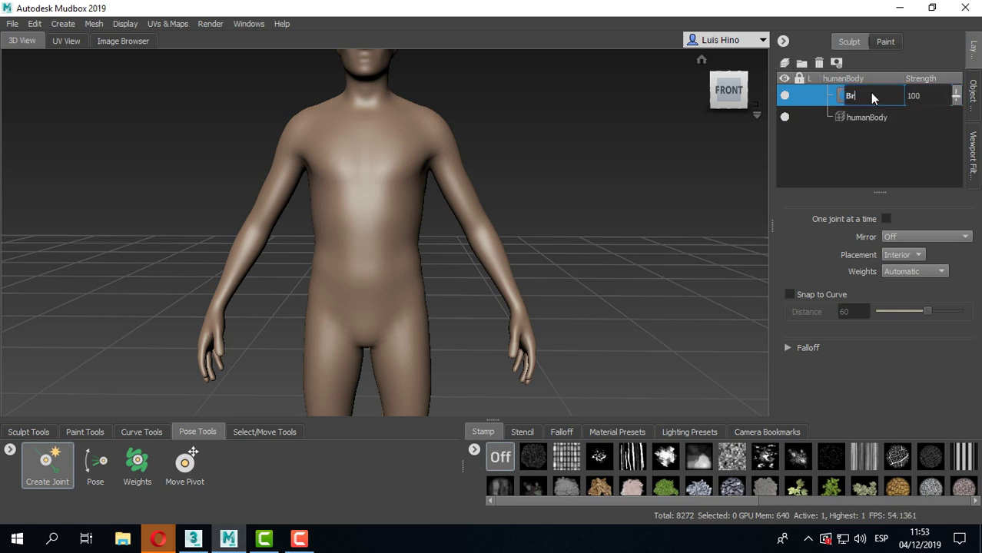
{"action": "type", "text": "Brazo Izq"}
{"action": "key", "text": "Return"}
Create a joint at the figure's left shoulder with its influence covering the whole arm down to the hand.
{"action": "left_click_drag", "start_coordinate": [456, 180], "coordinate": [467, 183], "text": "alt"}
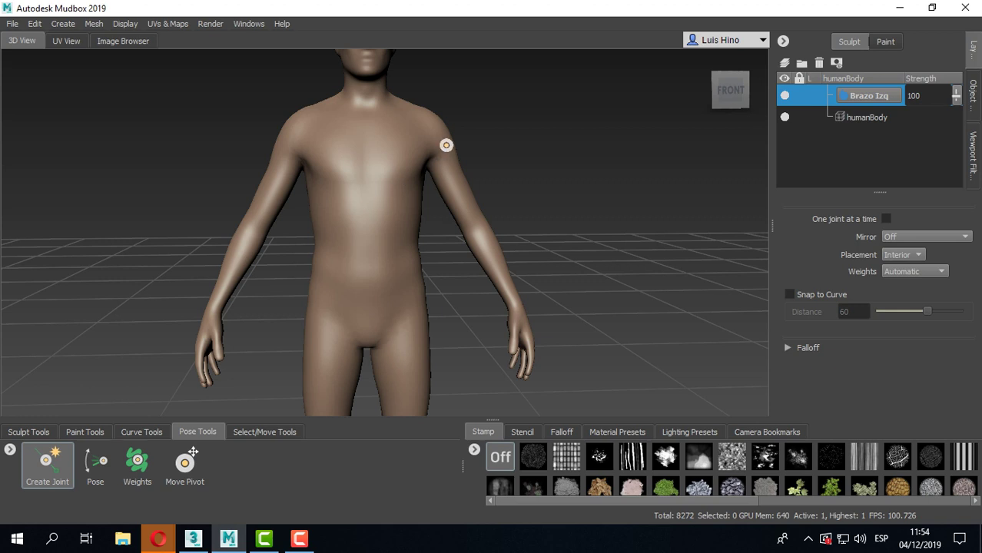
{"action": "left_click_drag", "start_coordinate": [434, 140], "coordinate": [486, 146]}
{"action": "left_click_drag", "start_coordinate": [487, 147], "coordinate": [531, 278]}
{"action": "left_click_drag", "start_coordinate": [575, 248], "coordinate": [595, 274], "text": "alt"}
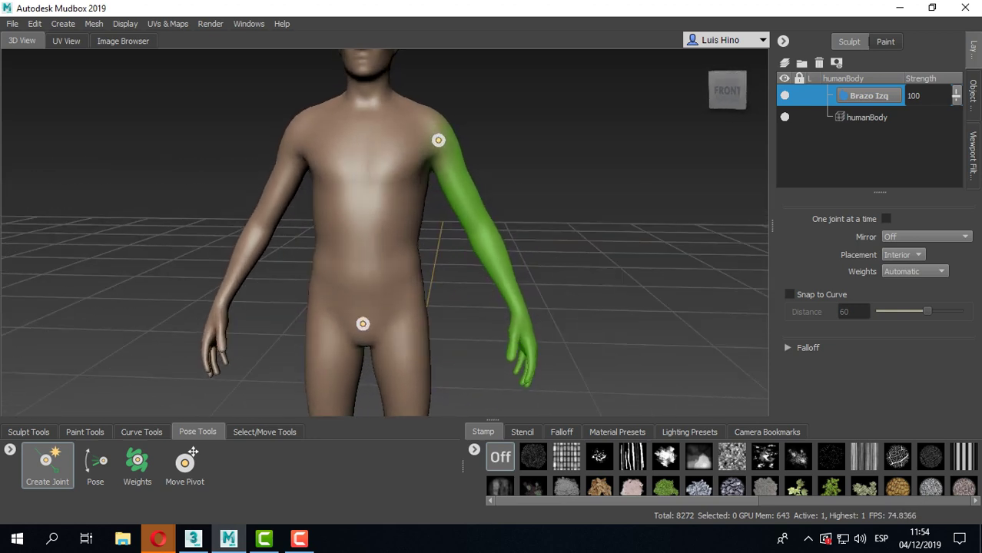
Use the Pose tool to rotate the left arm around the shoulder joint until it extends sideways at about shoulder height.
{"action": "left_click", "coordinate": [87, 470]}
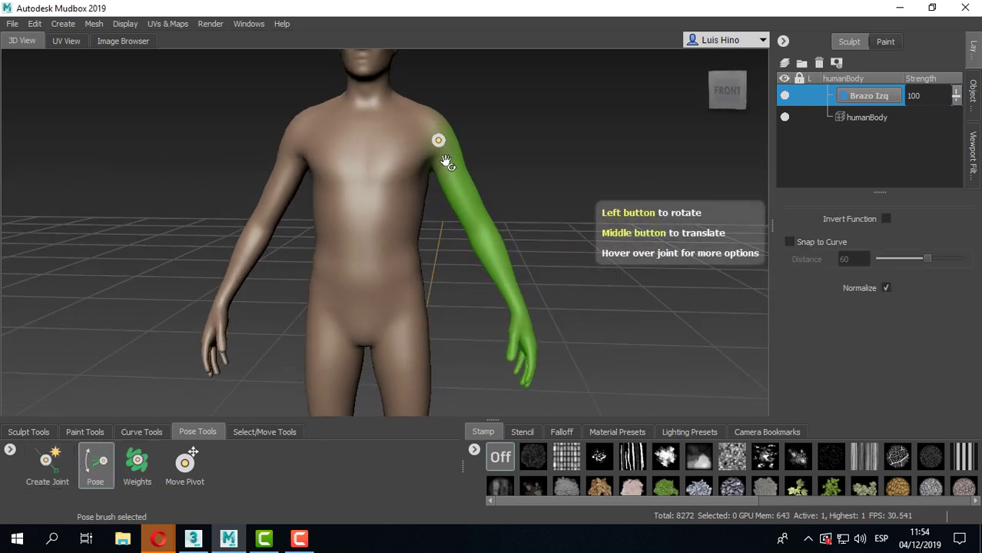
{"action": "left_click_drag", "start_coordinate": [447, 161], "coordinate": [334, 239]}
{"action": "right_click_drag", "start_coordinate": [334, 239], "coordinate": [462, 222], "text": "alt"}
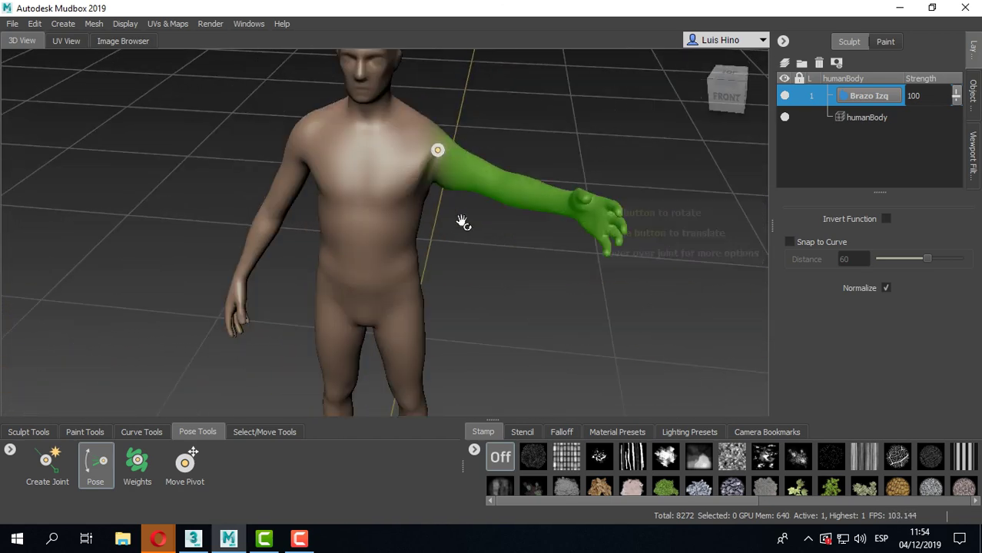
{"action": "left_click_drag", "start_coordinate": [469, 223], "coordinate": [514, 213], "text": "alt"}
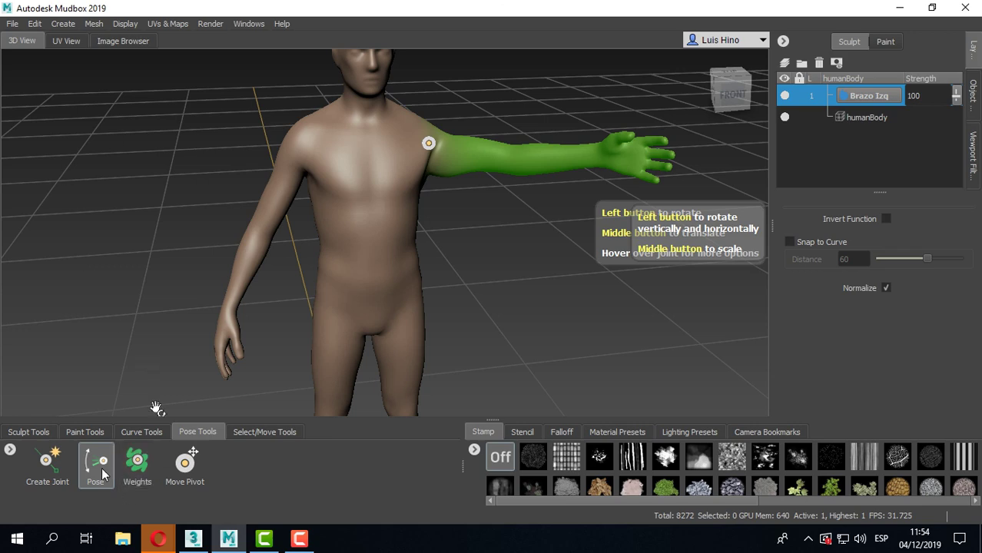
{"action": "left_click", "coordinate": [55, 461]}
{"action": "left_click_drag", "start_coordinate": [532, 211], "coordinate": [326, 149], "text": "alt"}
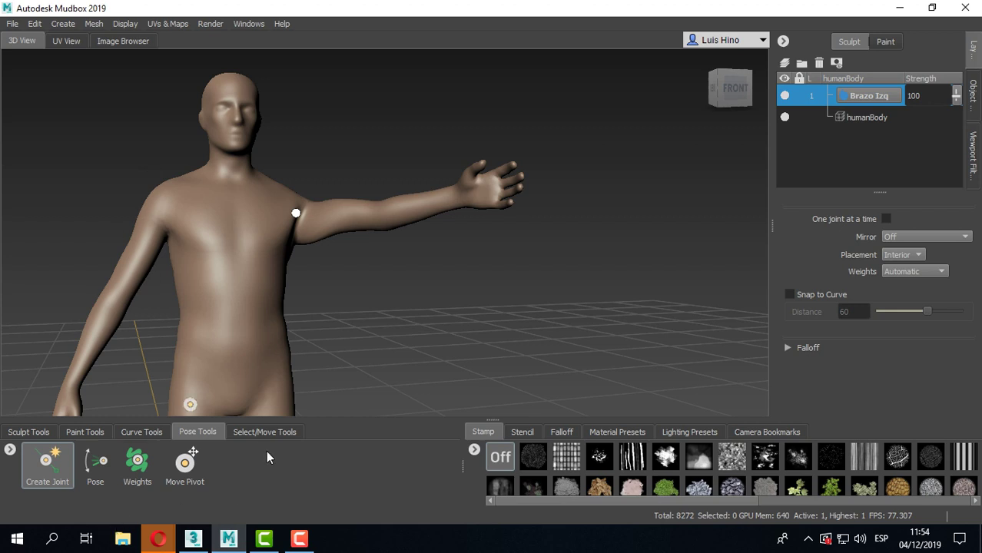
Select all faces of the raised left arm, including the shoulder, with the Faces tool in lasso mode.
{"action": "left_click", "coordinate": [260, 432]}
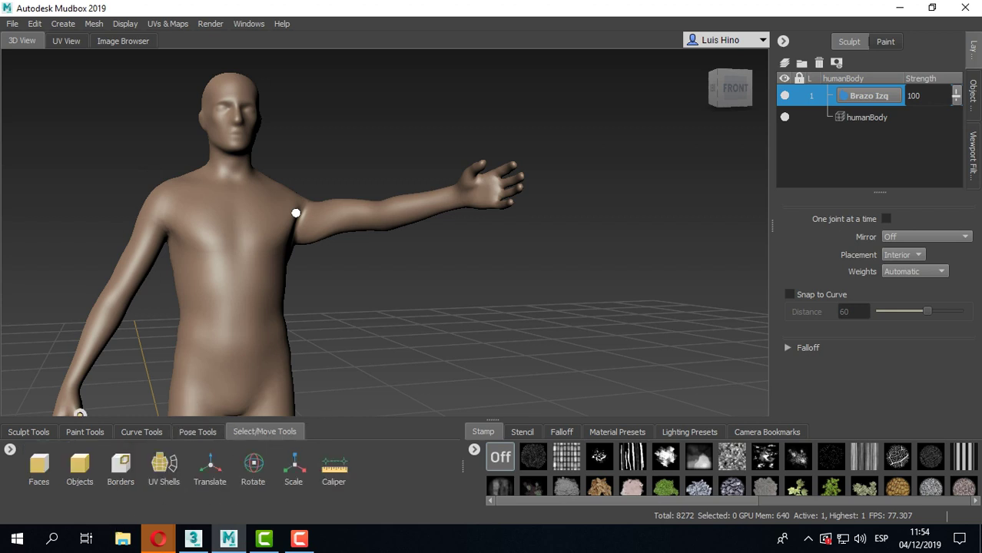
{"action": "left_click", "coordinate": [39, 465]}
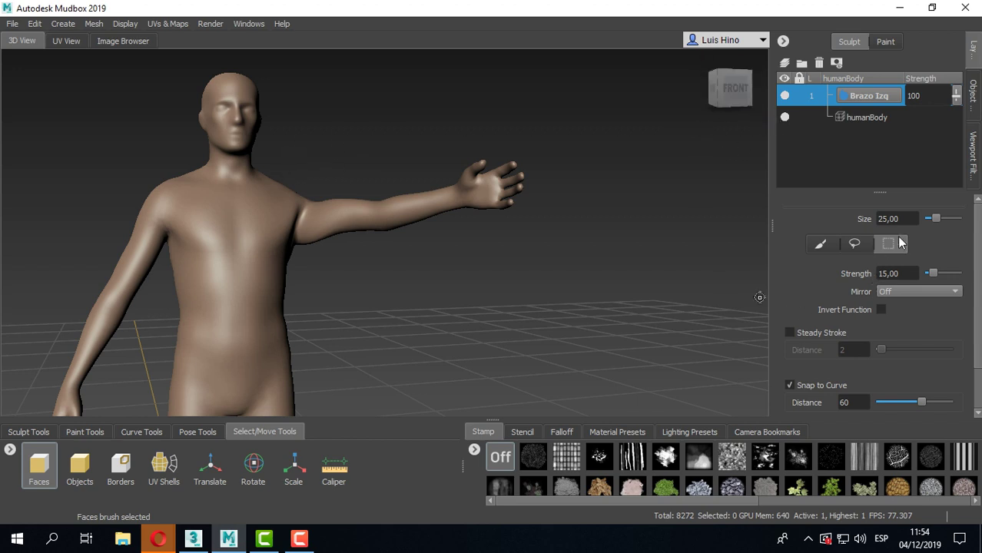
{"action": "left_click", "coordinate": [854, 244]}
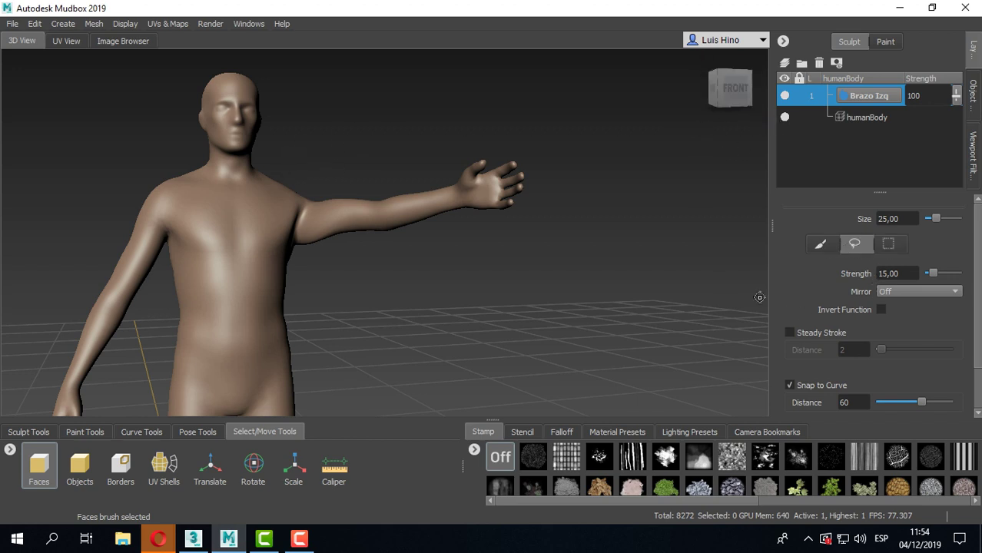
{"action": "mouse_move", "coordinate": [303, 265]}
{"action": "left_mouse_down"}
{"action": "mouse_move", "coordinate": [461, 283]}
{"action": "mouse_move", "coordinate": [442, 114]}
{"action": "mouse_move", "coordinate": [285, 169]}
{"action": "left_mouse_up"}
{"action": "left_click_drag", "start_coordinate": [280, 244], "coordinate": [289, 262]}
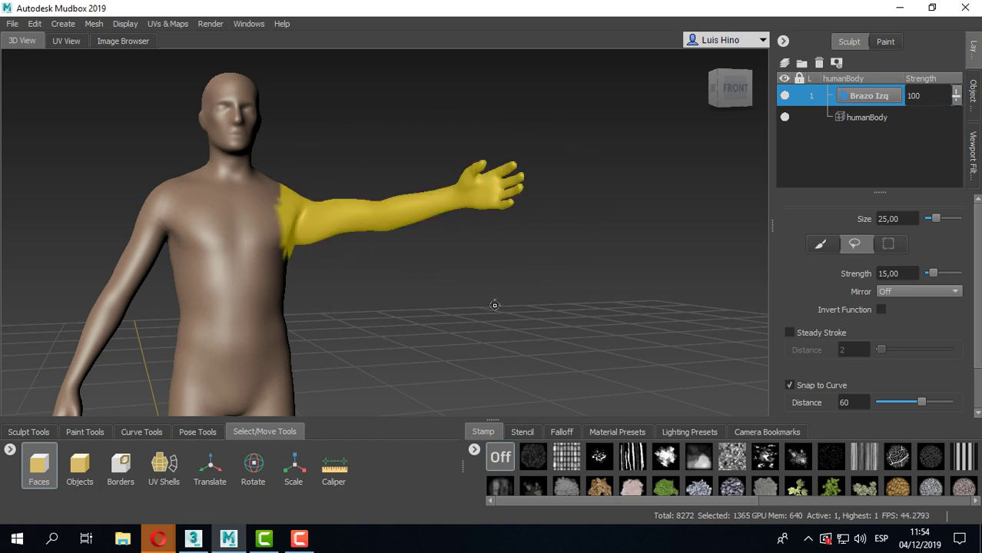
{"action": "left_click_drag", "start_coordinate": [495, 306], "coordinate": [411, 252], "text": "alt"}
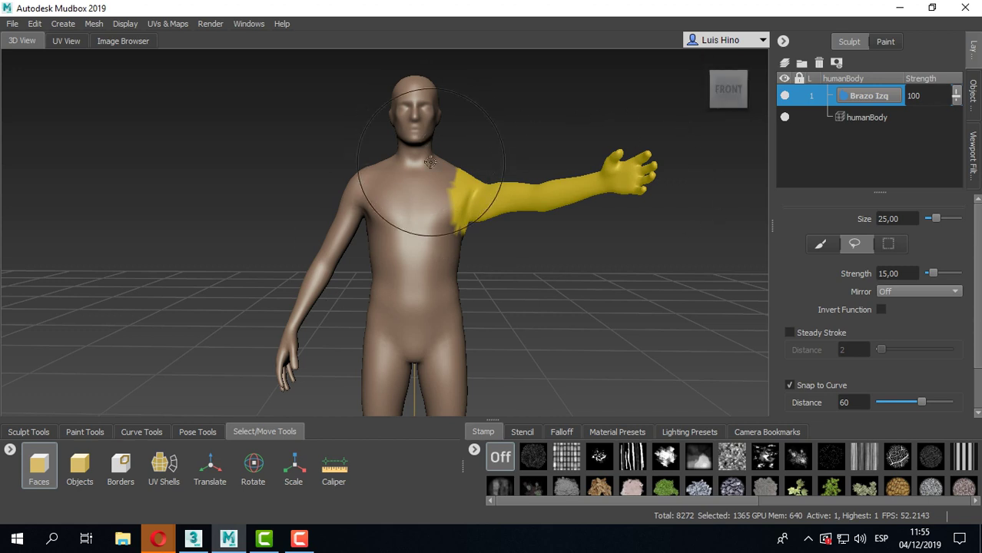
{"action": "key", "text": "w"}
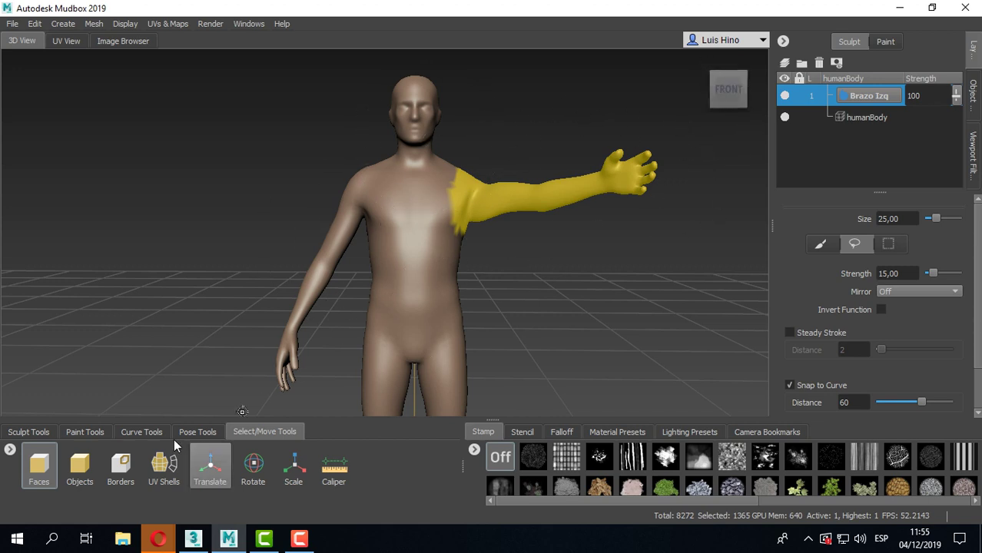
Mirror the Brazo Izq layer to copy the raised arm pose to the opposite arm.
{"action": "right_click", "coordinate": [864, 96]}
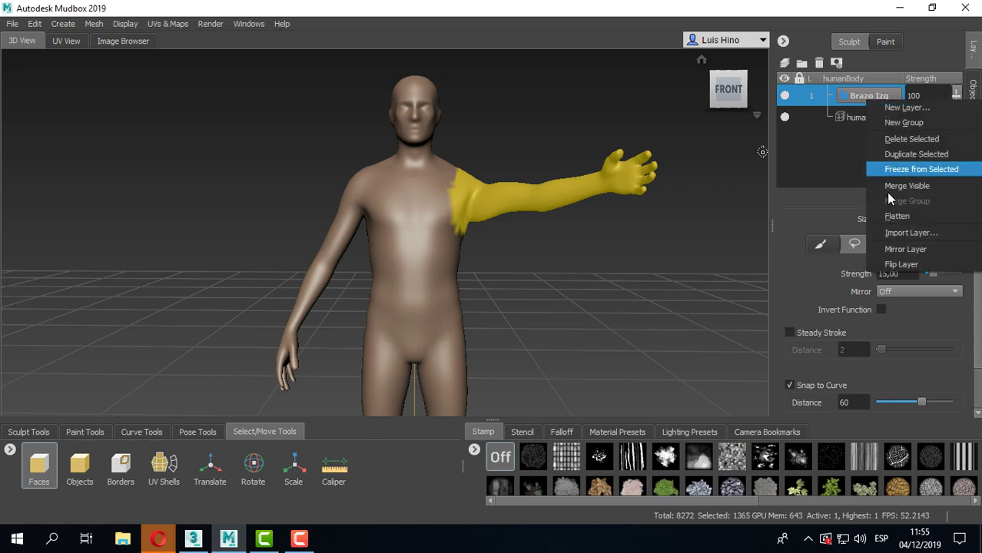
{"action": "left_click", "coordinate": [904, 251]}
{"action": "mouse_move", "coordinate": [263, 251]}
{"action": "left_mouse_down", "text": "alt"}
{"action": "mouse_move", "coordinate": [439, 267]}
{"action": "mouse_move", "coordinate": [643, 259]}
{"action": "mouse_move", "coordinate": [246, 257]}
{"action": "mouse_move", "coordinate": [524, 255]}
{"action": "mouse_move", "coordinate": [270, 264]}
{"action": "left_mouse_up", "text": "alt"}
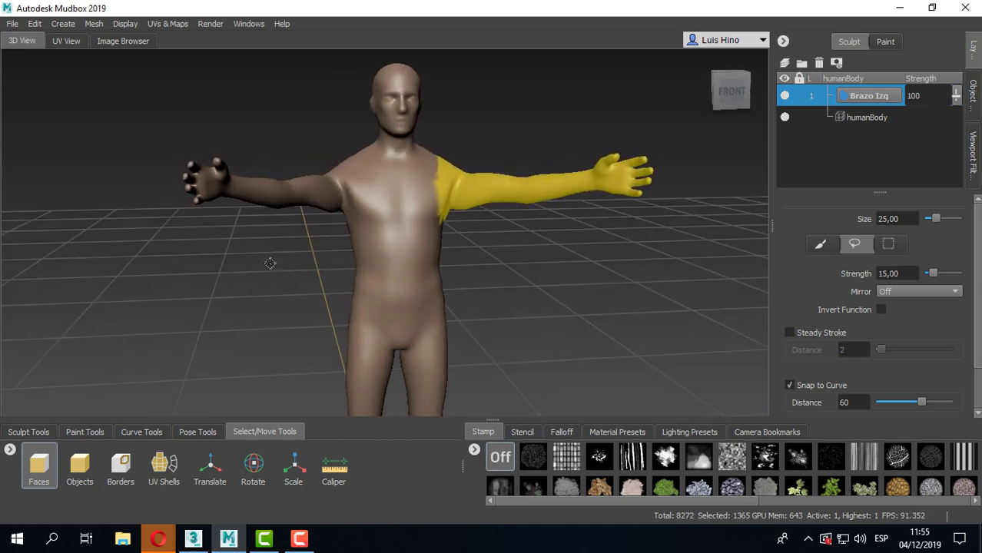
Undo the layer mirroring and clear the face selection on the left arm.
{"action": "key", "text": "ctrl+z"}
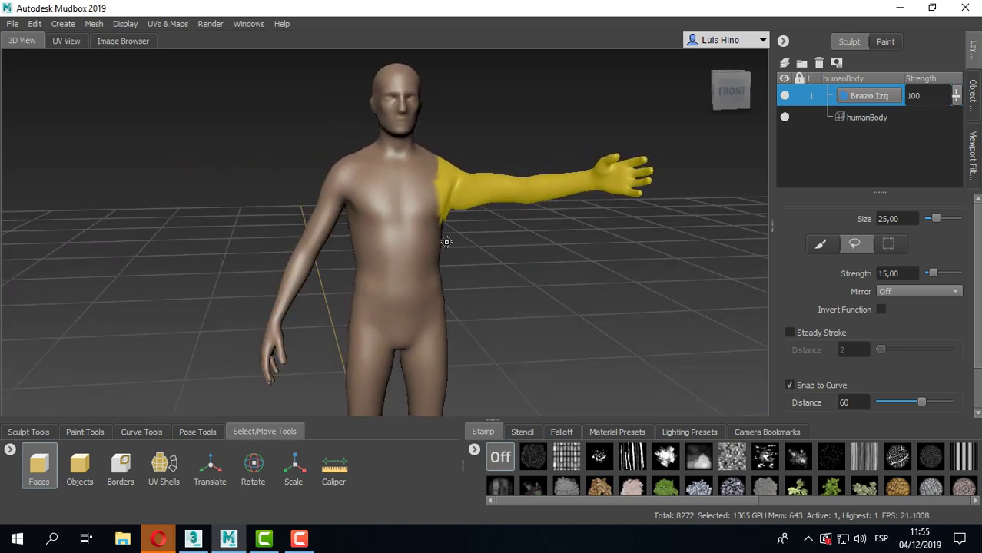
{"action": "left_click", "coordinate": [446, 242]}
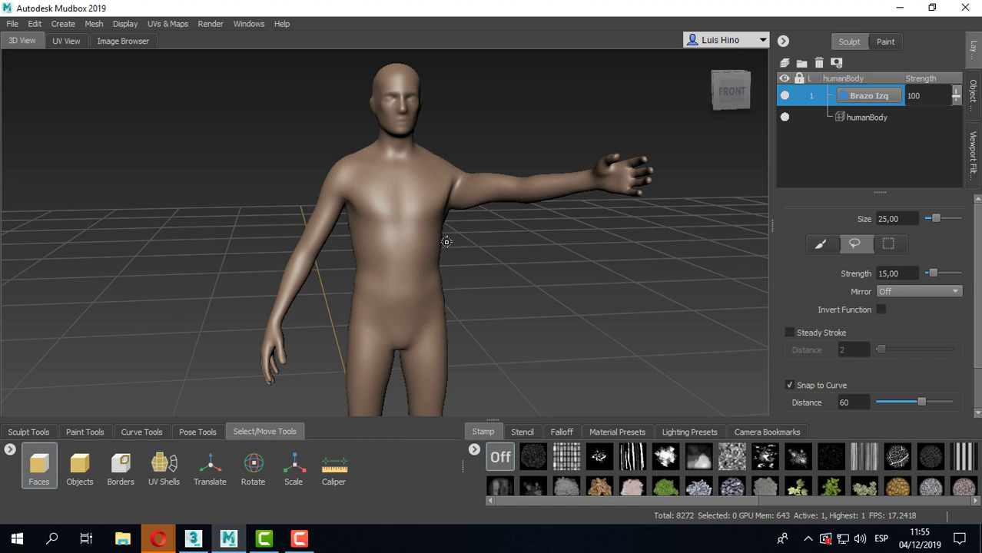
{"action": "left_click_drag", "start_coordinate": [537, 276], "coordinate": [520, 275], "text": "alt"}
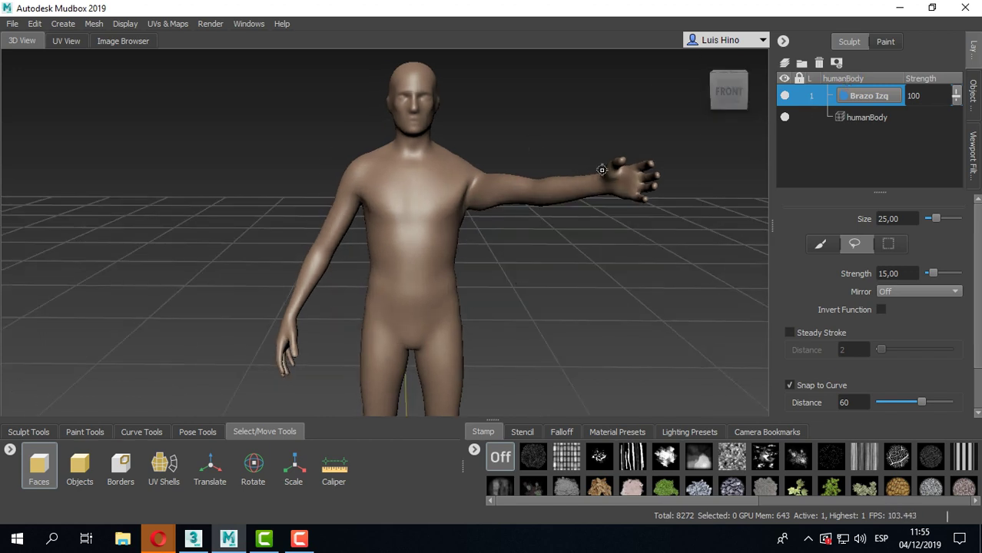
Flip the Brazo Izq layer to the opposite arm and flip it back to the original side.
{"action": "right_click", "coordinate": [862, 101]}
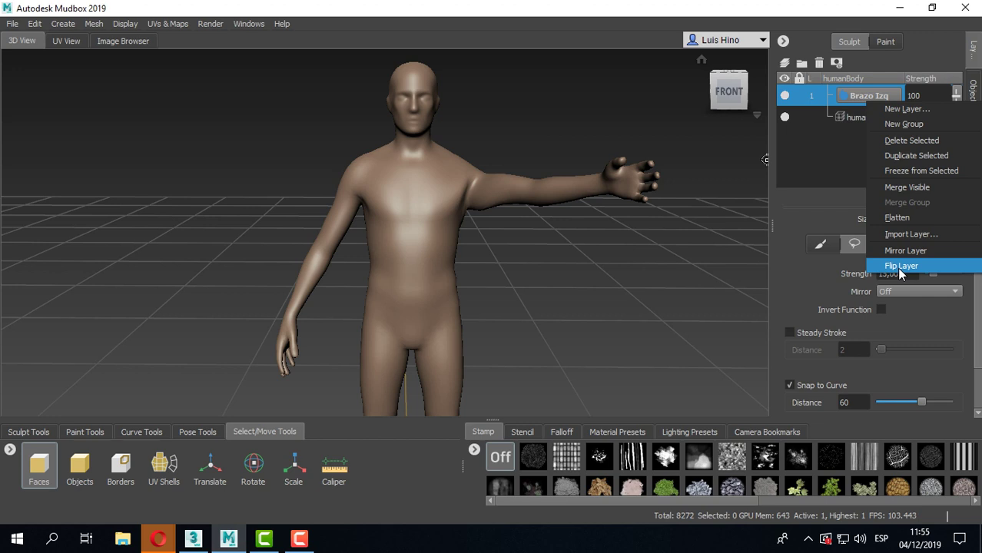
{"action": "left_click", "coordinate": [900, 267]}
{"action": "right_click", "coordinate": [849, 92]}
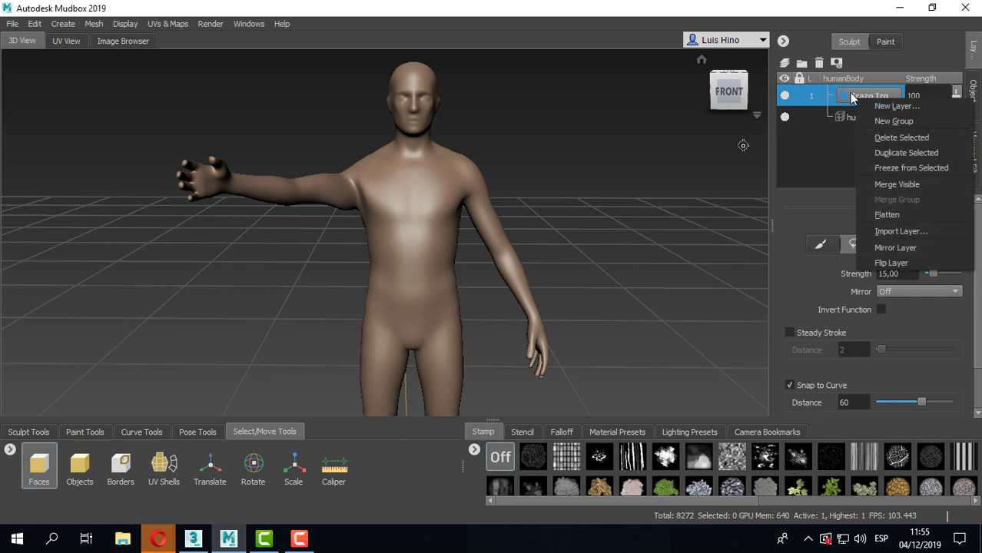
{"action": "left_click", "coordinate": [899, 263]}
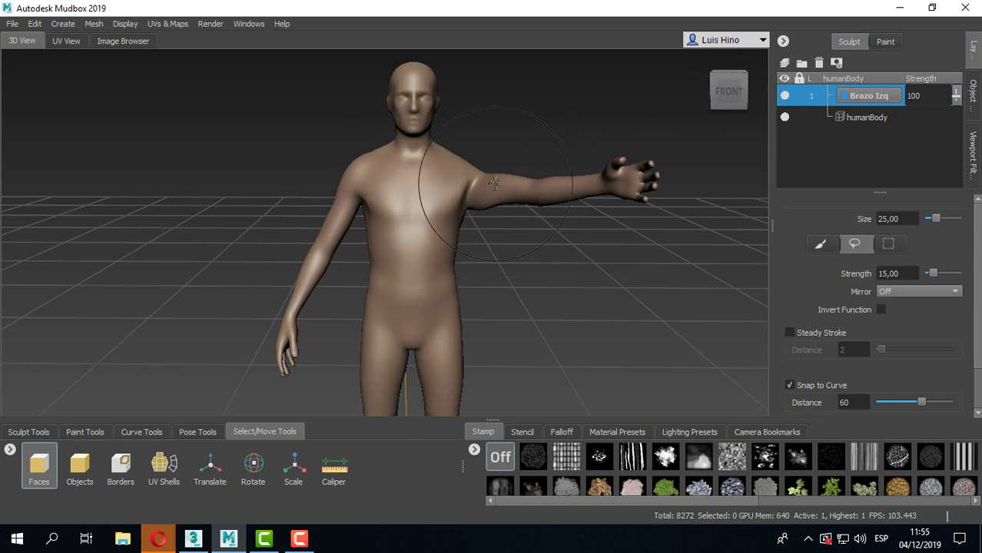
Duplicate the Brazo Izq layer and flip the copy so the opposite arm takes the same raised pose.
{"action": "right_click", "coordinate": [861, 100]}
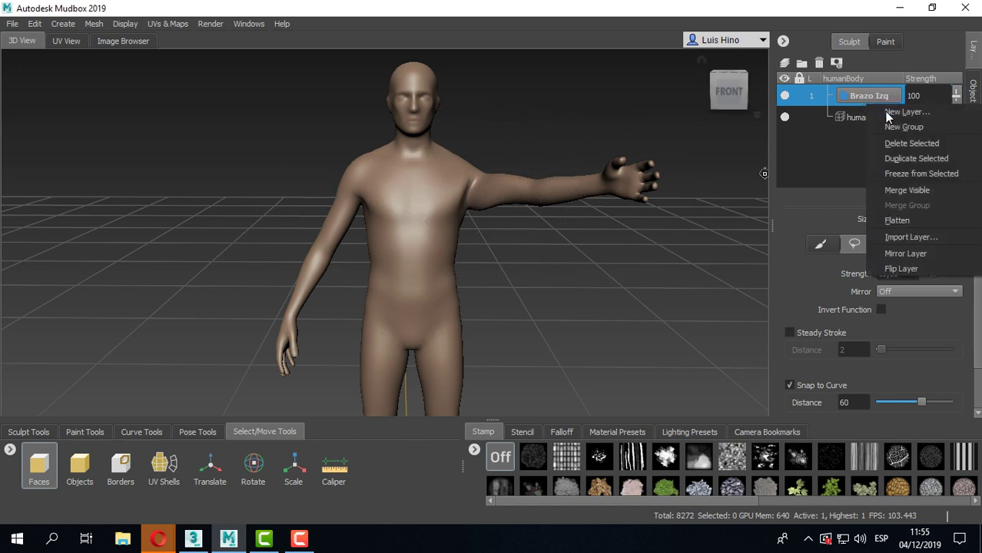
{"action": "left_click", "coordinate": [923, 158]}
{"action": "scroll", "coordinate": [514, 215], "scroll_direction": "down", "scroll_amount": 3}
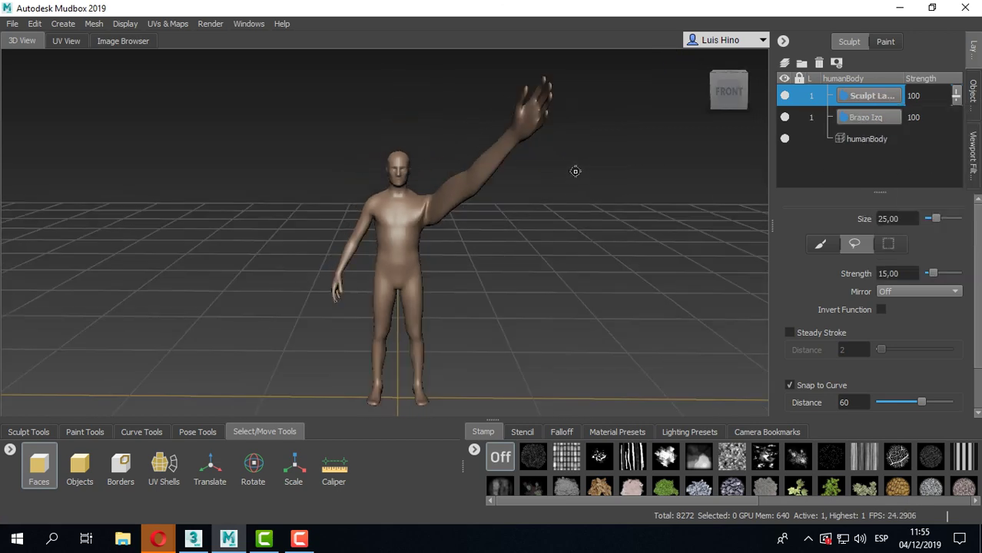
{"action": "left_click_drag", "start_coordinate": [575, 170], "coordinate": [555, 178], "text": "alt"}
{"action": "right_click_drag", "start_coordinate": [466, 178], "coordinate": [555, 206], "text": "alt"}
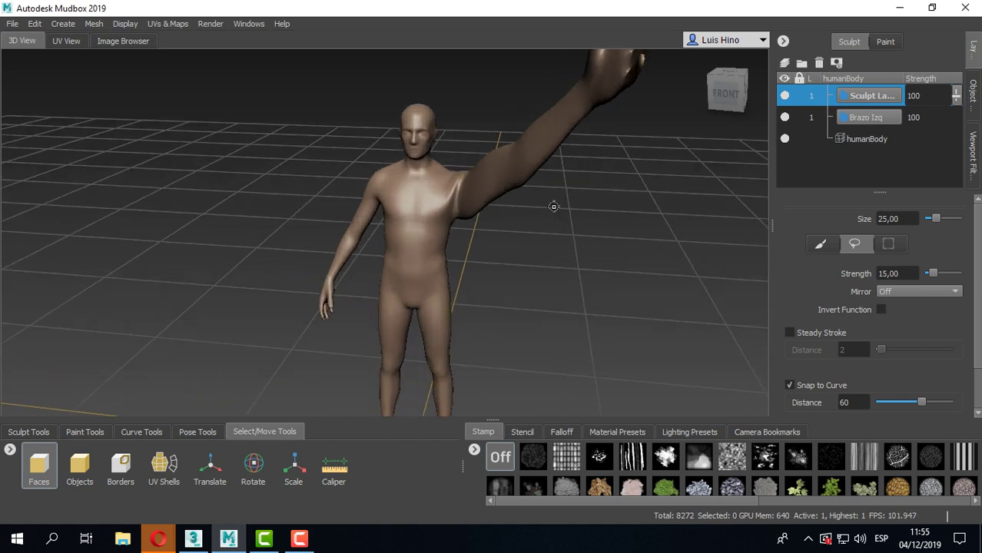
{"action": "left_click_drag", "start_coordinate": [555, 206], "coordinate": [523, 180], "text": "alt"}
{"action": "middle_click_drag", "start_coordinate": [532, 178], "coordinate": [473, 249], "text": "alt"}
{"action": "right_click", "coordinate": [854, 96]}
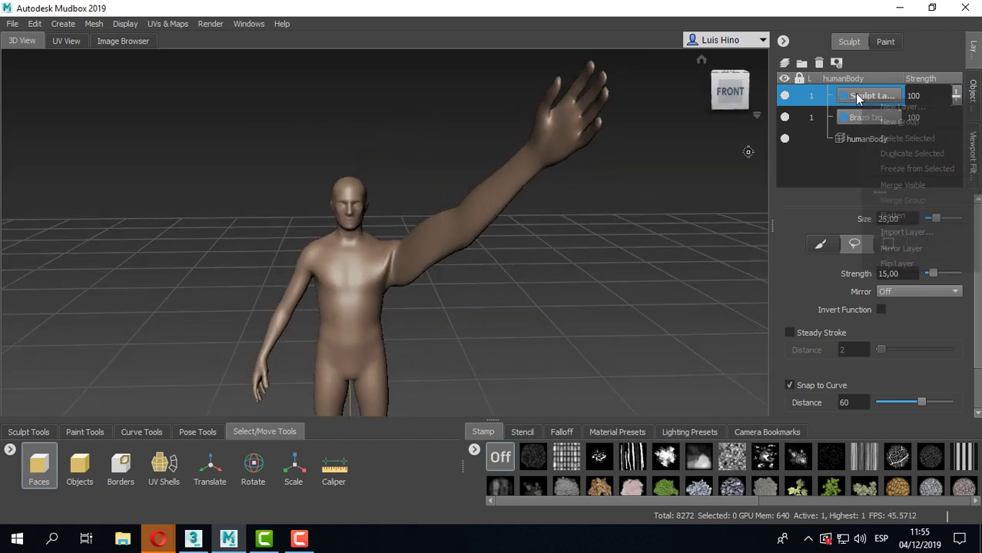
{"action": "left_click", "coordinate": [894, 264]}
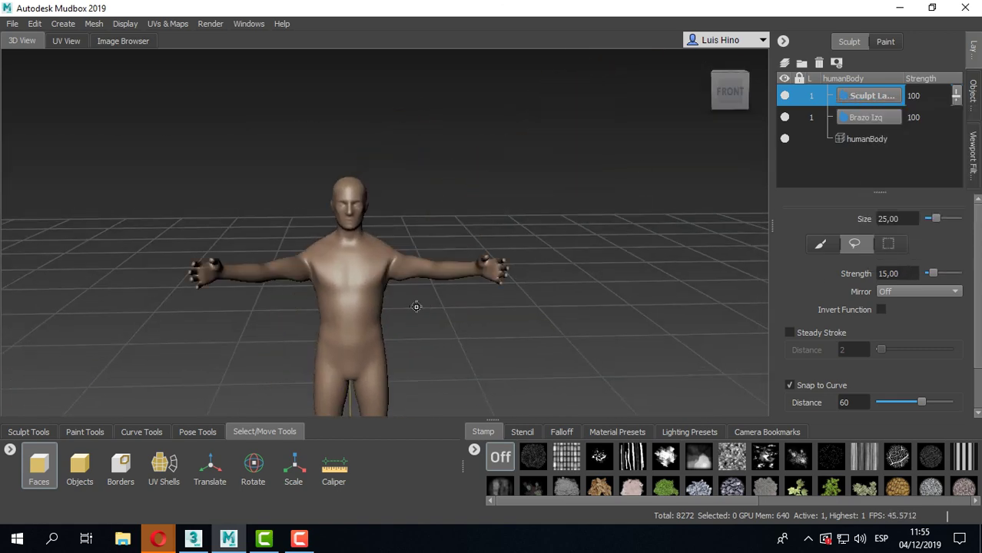
Flatten both arm pose layers into the humanBody base mesh.
{"action": "right_click_drag", "start_coordinate": [417, 305], "coordinate": [431, 307], "text": "alt"}
{"action": "mouse_move", "coordinate": [430, 308]}
{"action": "left_mouse_down", "text": "alt"}
{"action": "mouse_move", "coordinate": [611, 303]}
{"action": "mouse_move", "coordinate": [221, 220]}
{"action": "mouse_move", "coordinate": [377, 204]}
{"action": "mouse_move", "coordinate": [686, 205]}
{"action": "mouse_move", "coordinate": [54, 238]}
{"action": "mouse_move", "coordinate": [334, 209]}
{"action": "mouse_move", "coordinate": [325, 208]}
{"action": "mouse_move", "coordinate": [461, 206]}
{"action": "mouse_move", "coordinate": [362, 202]}
{"action": "left_mouse_up", "text": "alt"}
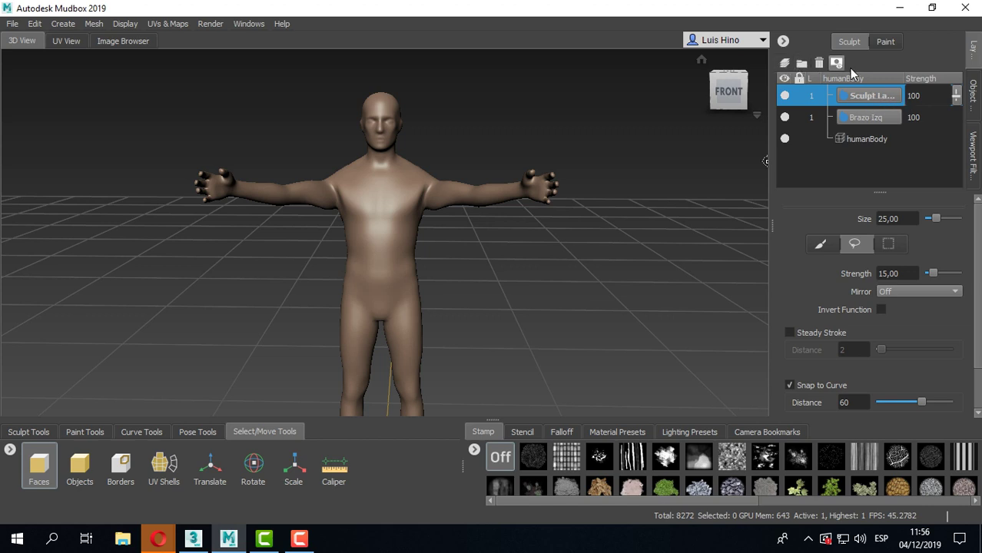
{"action": "right_click", "coordinate": [867, 95]}
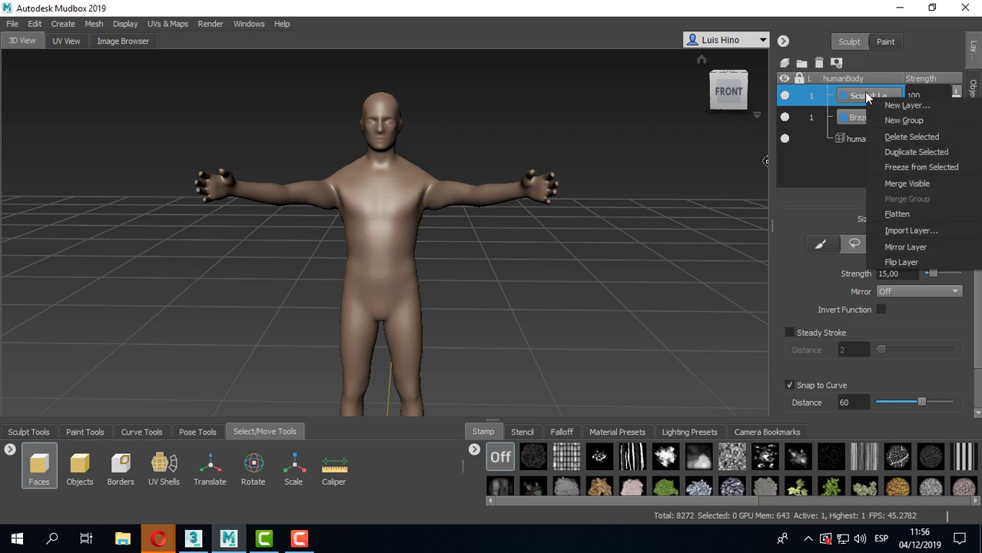
{"action": "left_click", "coordinate": [900, 215]}
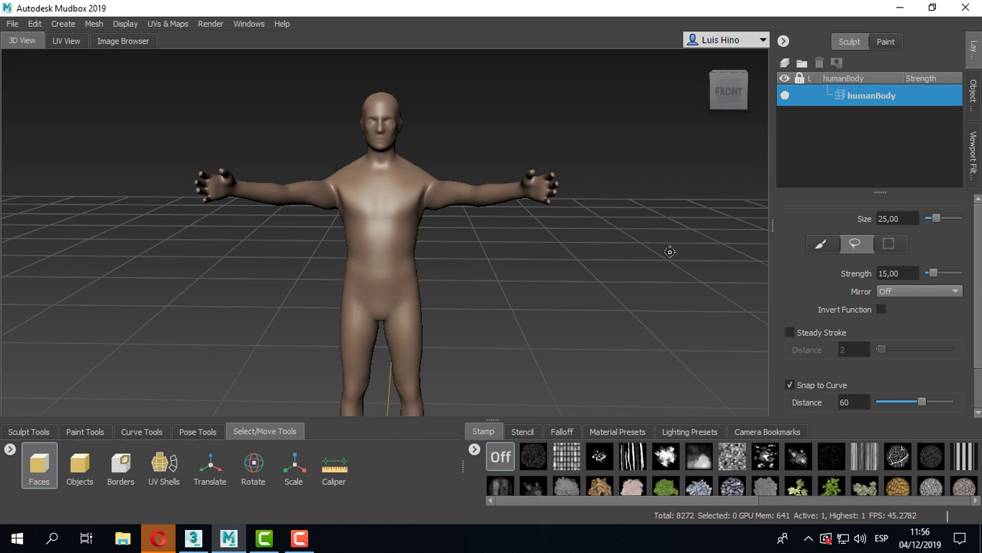
Add a new sculpt layer above the humanBody base mesh and name it Pierna Izq.
{"action": "mouse_move", "coordinate": [669, 250]}
{"action": "left_mouse_down", "text": "alt"}
{"action": "mouse_move", "coordinate": [293, 243]}
{"action": "mouse_move", "coordinate": [700, 246]}
{"action": "left_mouse_up", "text": "alt"}
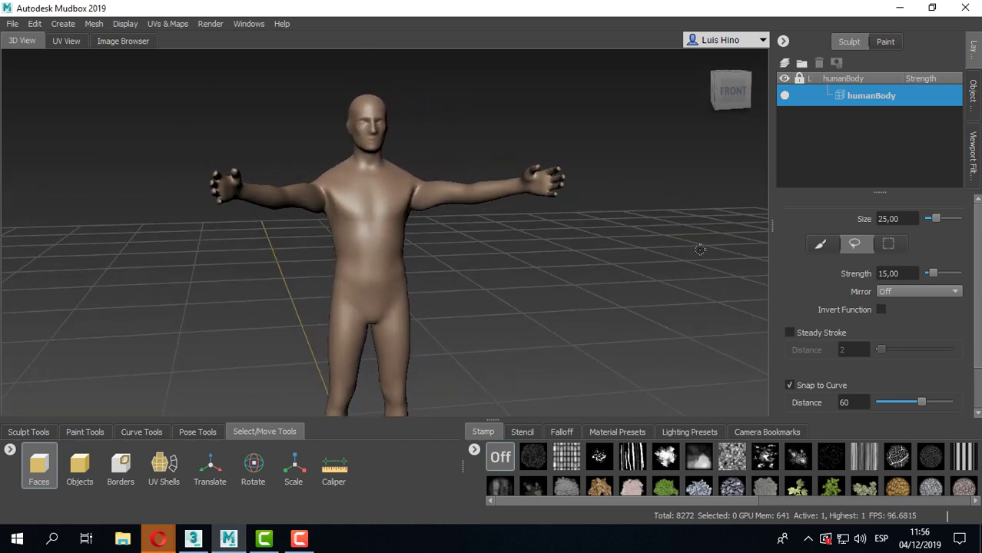
{"action": "right_click_drag", "start_coordinate": [699, 246], "coordinate": [419, 259], "text": "alt"}
{"action": "middle_click_drag", "start_coordinate": [419, 258], "coordinate": [426, 231], "text": "alt"}
{"action": "right_click_drag", "start_coordinate": [324, 212], "coordinate": [498, 217], "text": "alt"}
{"action": "left_click_drag", "start_coordinate": [499, 218], "coordinate": [434, 197], "text": "alt"}
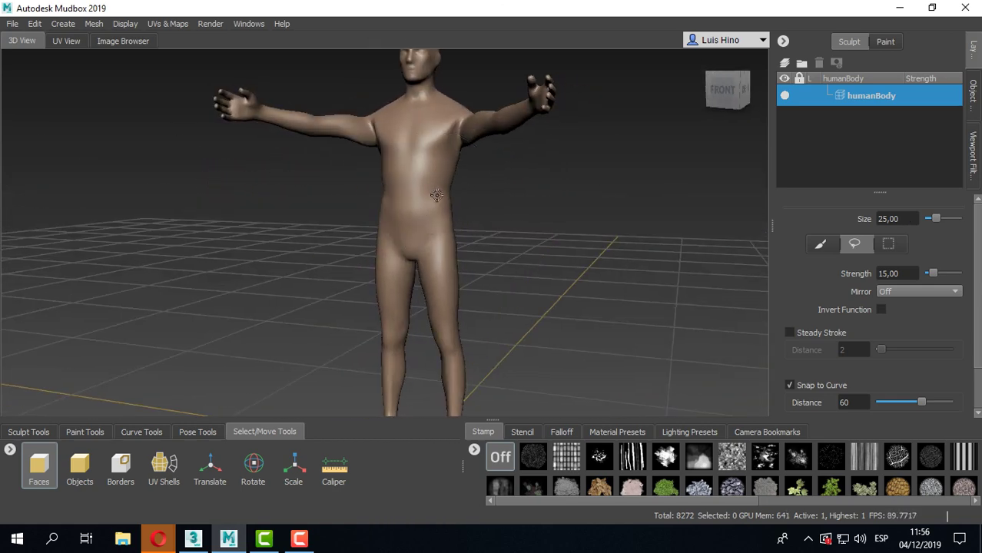
{"action": "middle_click_drag", "start_coordinate": [438, 281], "coordinate": [387, 224], "text": "alt"}
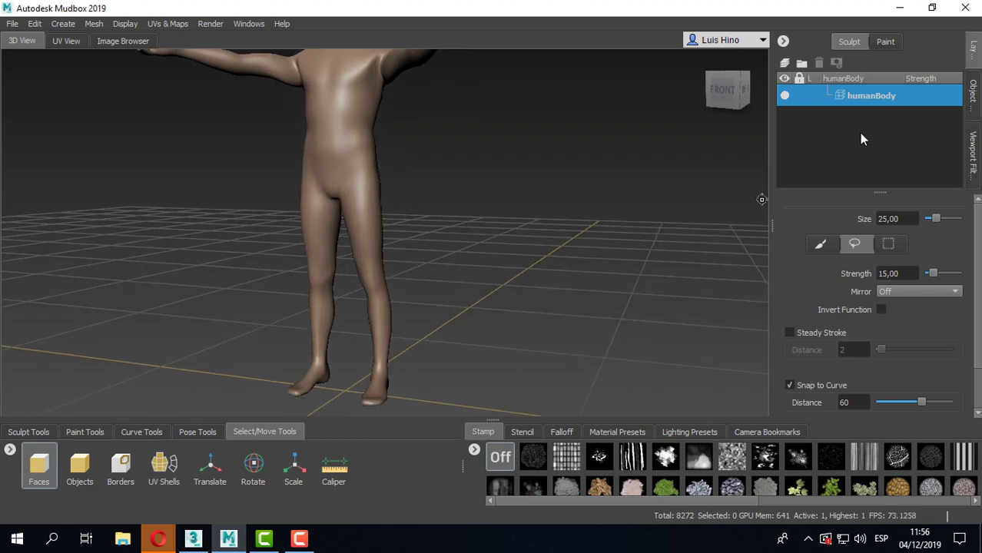
{"action": "left_click", "coordinate": [784, 63]}
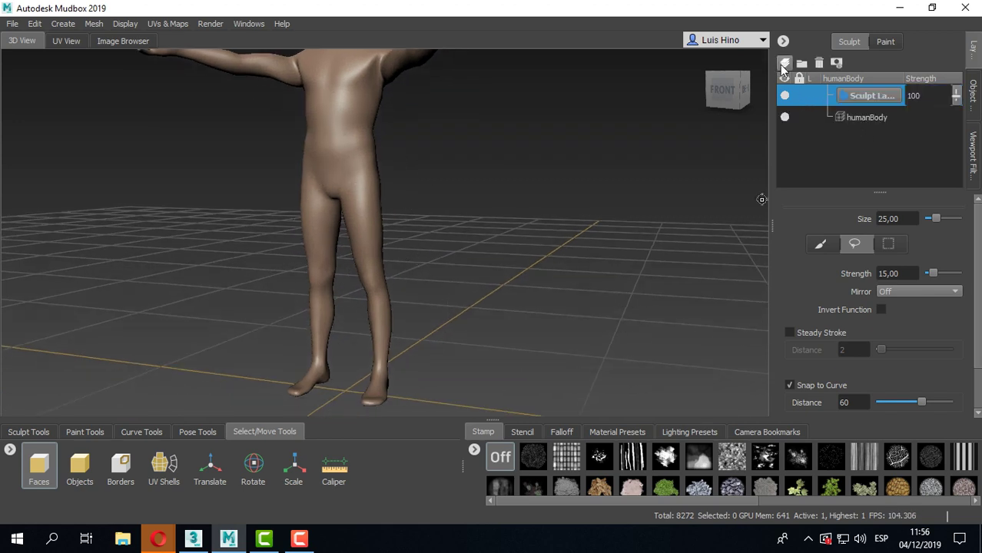
{"action": "double_click", "coordinate": [872, 97]}
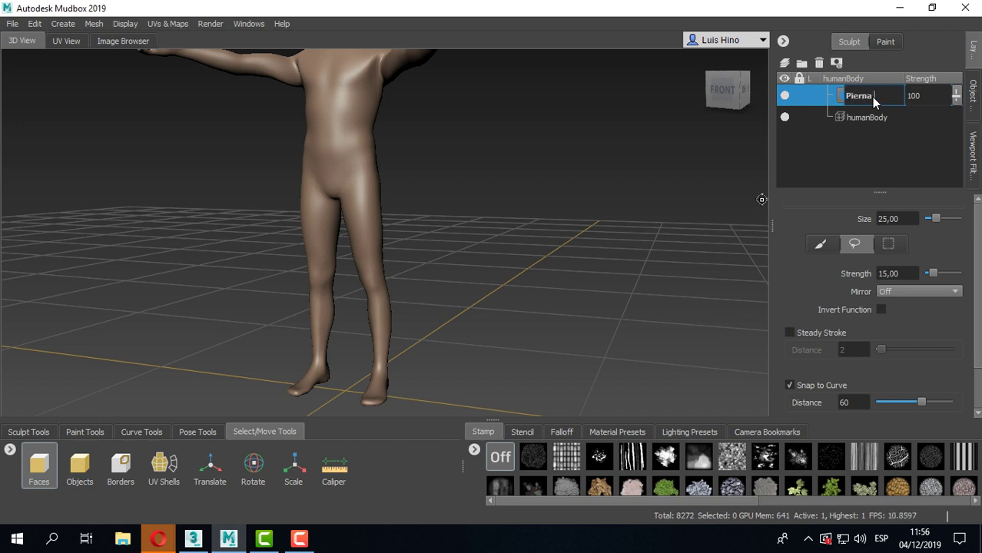
{"action": "type", "text": "Pierna Izq"}
{"action": "key", "text": "Return"}
Create a pose joint at the left hip with its influence extending down the whole left leg.
{"action": "left_click_drag", "start_coordinate": [421, 221], "coordinate": [451, 286], "text": "alt"}
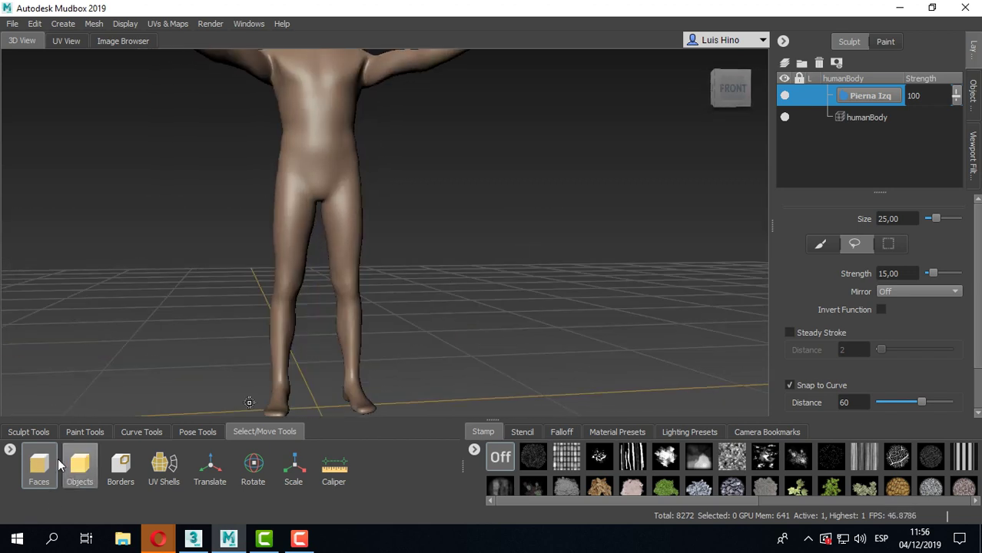
{"action": "left_click", "coordinate": [178, 429]}
{"action": "left_click", "coordinate": [47, 460]}
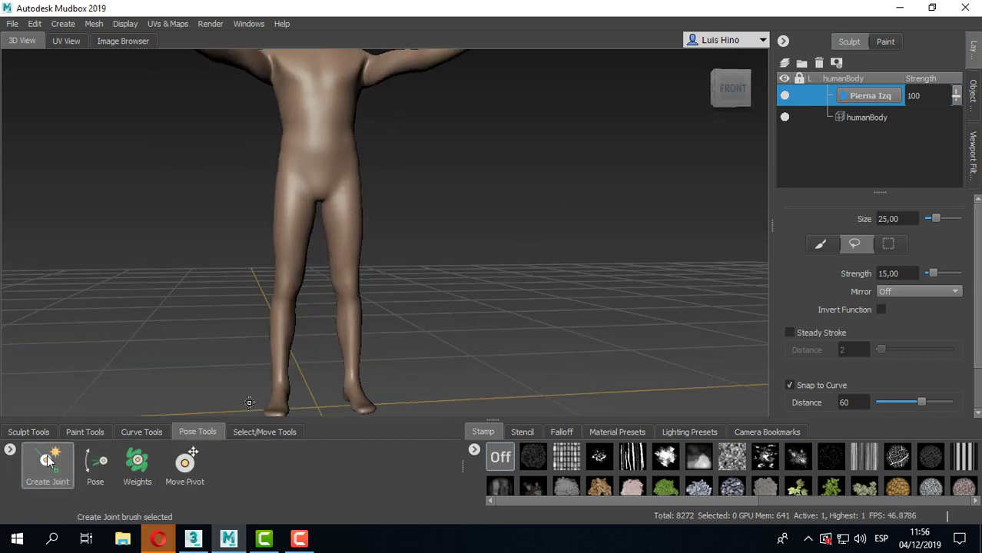
{"action": "left_click_drag", "start_coordinate": [538, 266], "coordinate": [481, 291], "text": "alt"}
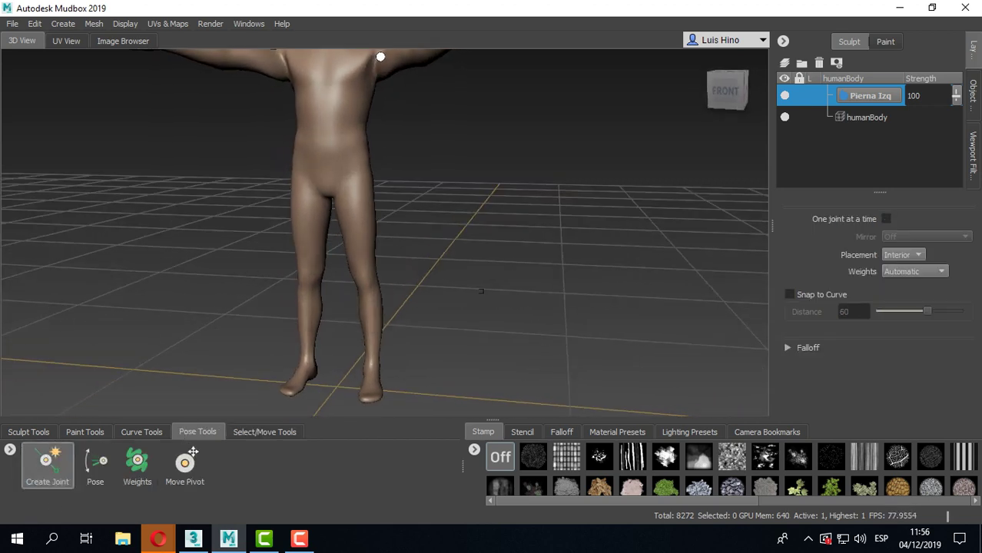
{"action": "left_click", "coordinate": [349, 190]}
{"action": "left_click_drag", "start_coordinate": [360, 225], "coordinate": [419, 319]}
Pose the left leg by rotating it backward about the hip joint.
{"action": "left_click_drag", "start_coordinate": [614, 331], "coordinate": [442, 331], "text": "alt"}
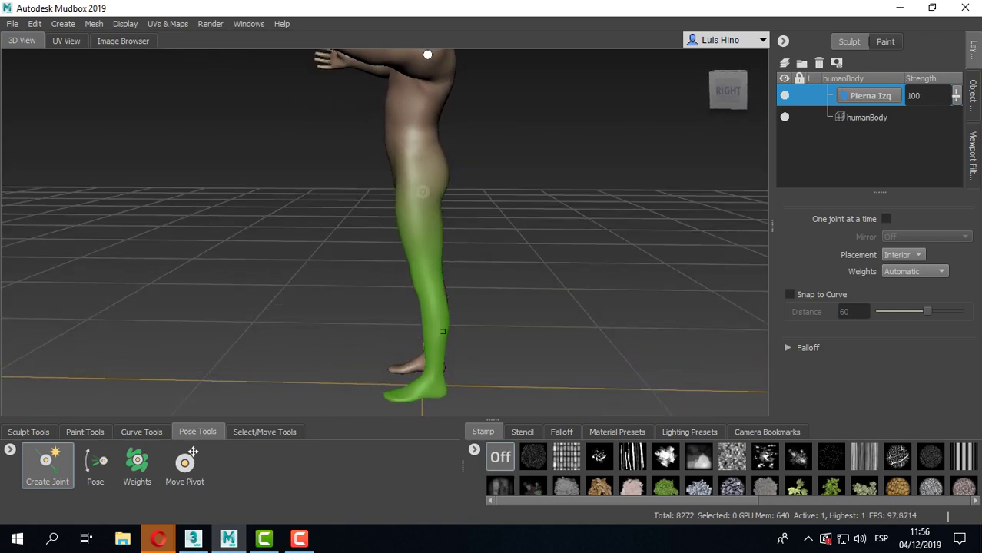
{"action": "left_click", "coordinate": [95, 463]}
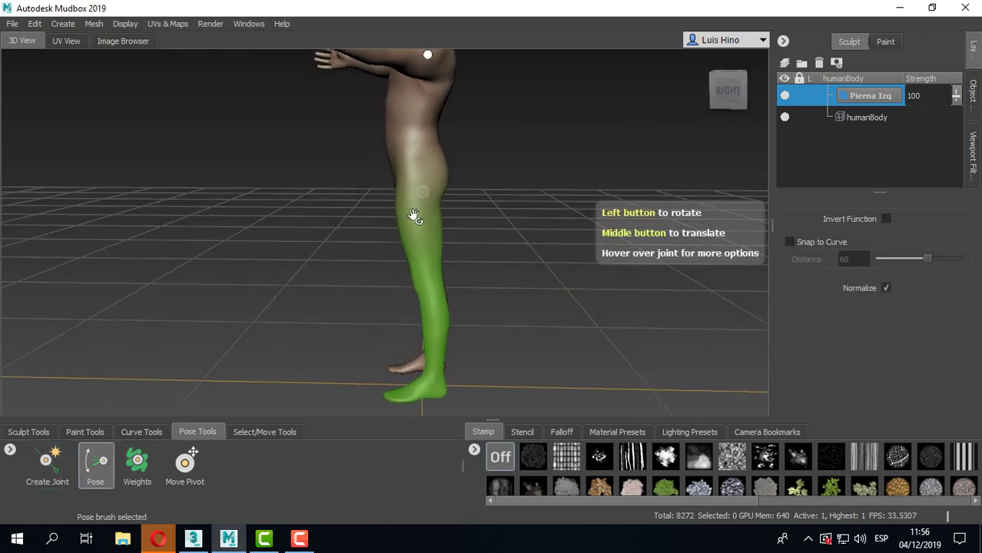
{"action": "left_click_drag", "start_coordinate": [414, 215], "coordinate": [446, 209]}
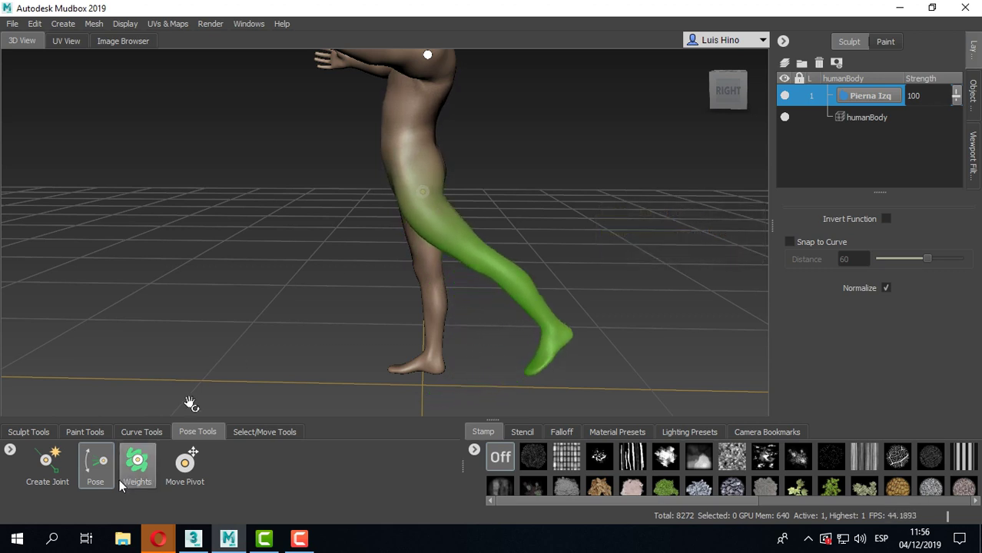
Create a joint at the left knee and bend the lower leg upward behind the body.
{"action": "left_click", "coordinate": [47, 465]}
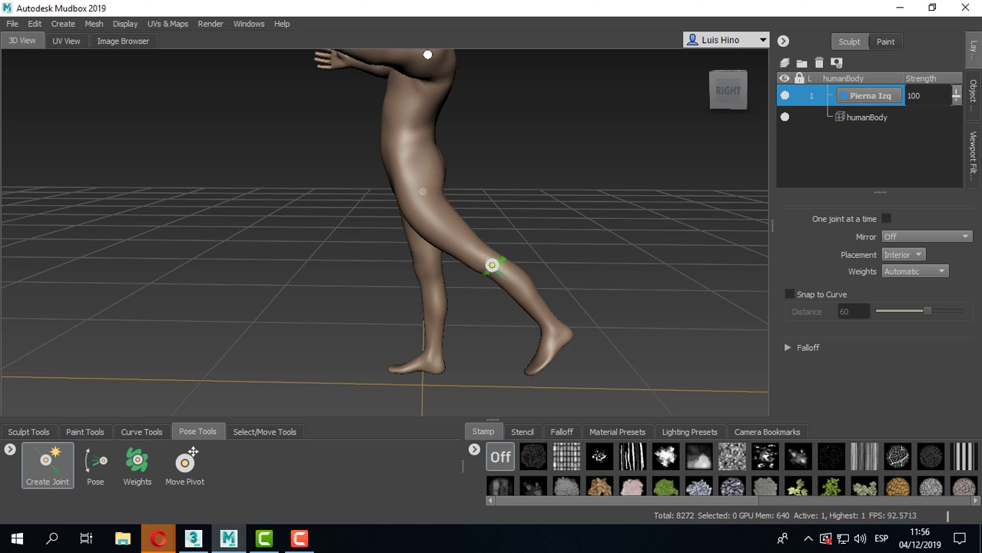
{"action": "left_click_drag", "start_coordinate": [491, 266], "coordinate": [517, 259]}
{"action": "left_click", "coordinate": [95, 465]}
{"action": "left_click_drag", "start_coordinate": [225, 280], "coordinate": [93, 412], "text": "alt"}
Select the faces of the bent left leg, extending the selection up to the hip and groin.
{"action": "left_click", "coordinate": [269, 434]}
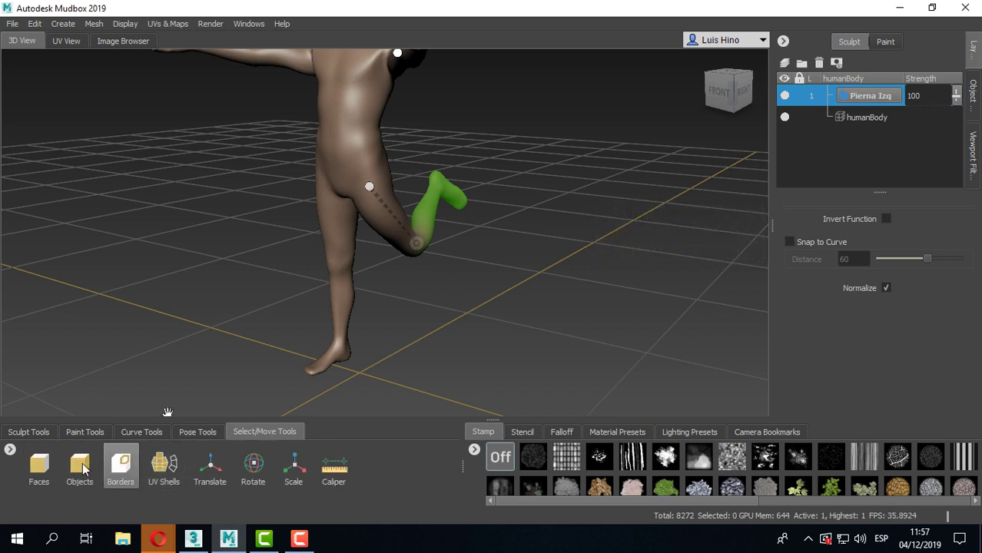
{"action": "left_click", "coordinate": [38, 465]}
{"action": "left_click_drag", "start_coordinate": [498, 297], "coordinate": [762, 240], "text": "alt"}
{"action": "mouse_move", "coordinate": [414, 283]}
{"action": "left_mouse_down", "text": "alt"}
{"action": "mouse_move", "coordinate": [430, 272]}
{"action": "mouse_move", "coordinate": [434, 306]}
{"action": "mouse_move", "coordinate": [428, 289]}
{"action": "left_mouse_up", "text": "alt"}
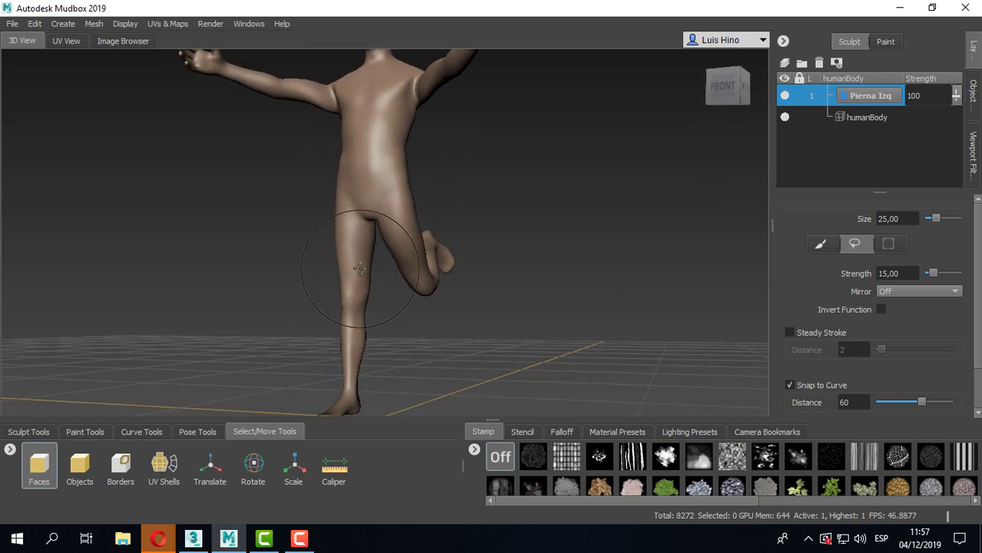
{"action": "left_click_drag", "start_coordinate": [413, 331], "coordinate": [498, 235]}
{"action": "left_click_drag", "start_coordinate": [374, 248], "coordinate": [376, 260]}
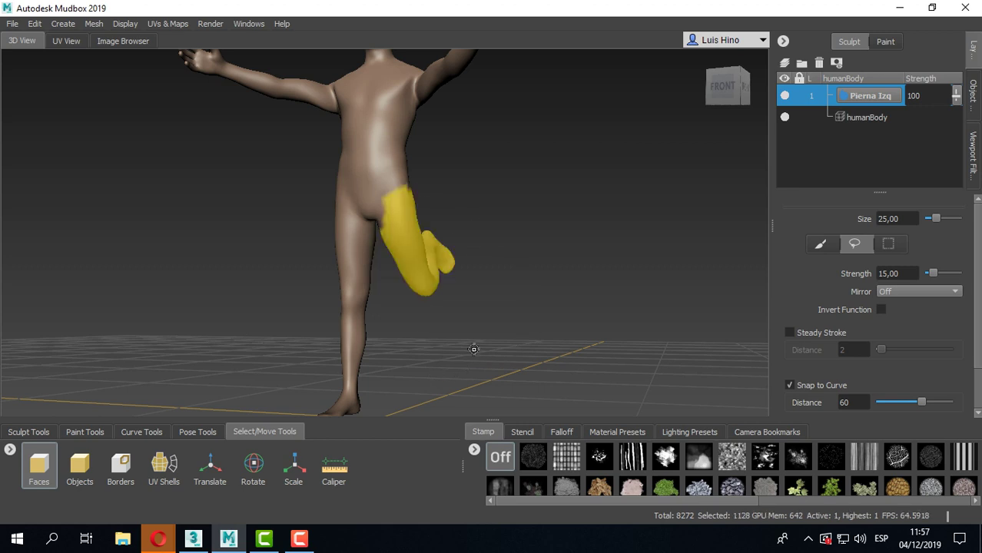
{"action": "left_click_drag", "start_coordinate": [474, 350], "coordinate": [411, 305], "text": "alt"}
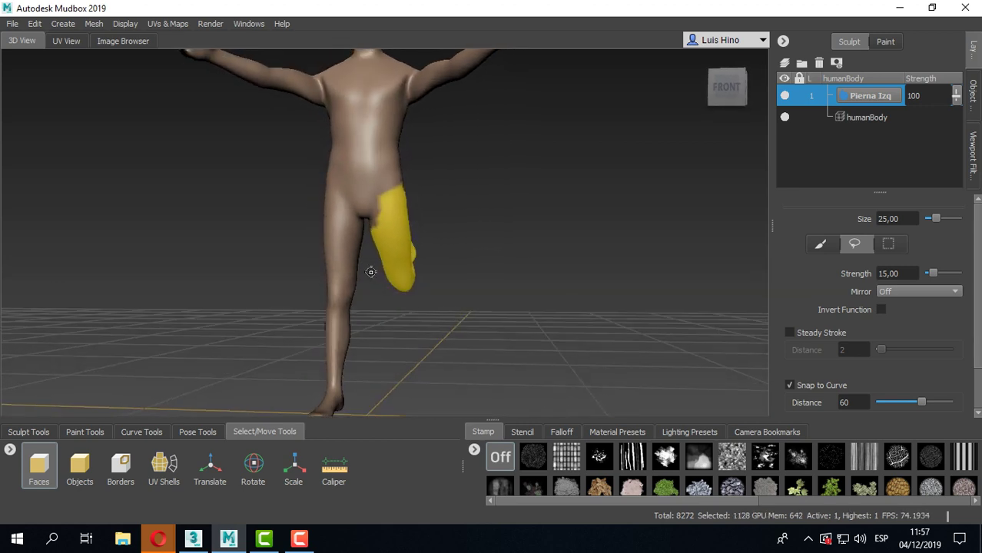
{"action": "left_click_drag", "start_coordinate": [371, 272], "coordinate": [486, 217]}
{"action": "left_click_drag", "start_coordinate": [367, 244], "coordinate": [368, 248]}
{"action": "left_click_drag", "start_coordinate": [599, 292], "coordinate": [593, 297], "text": "alt"}
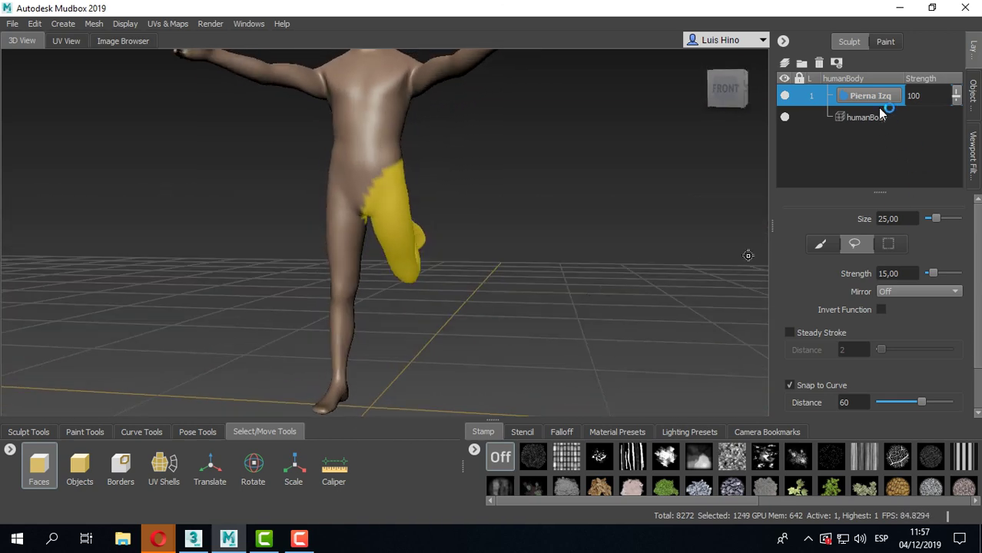
Try to mirror the Pierna Izq layer and examine the edge of the face selection at the groin.
{"action": "right_click", "coordinate": [854, 98]}
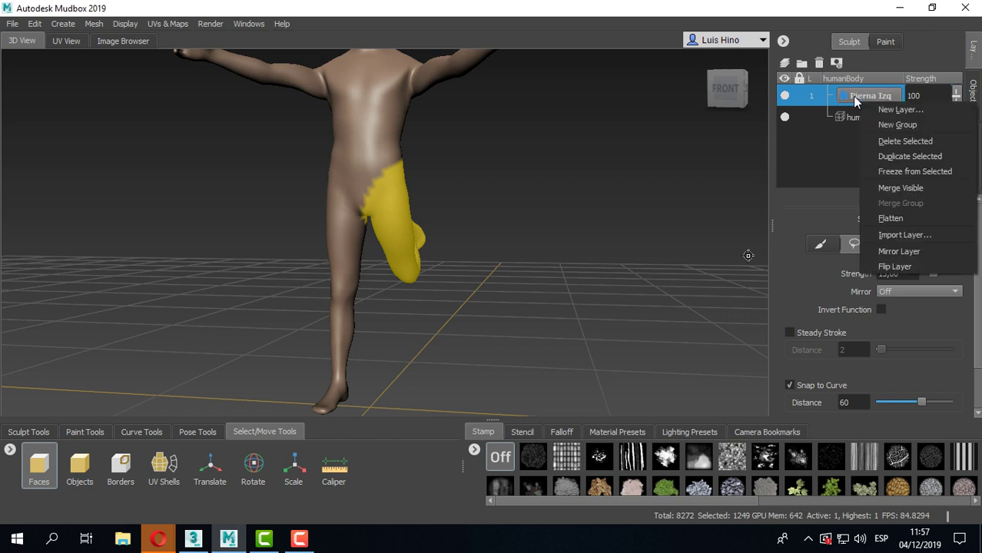
{"action": "left_click", "coordinate": [895, 252]}
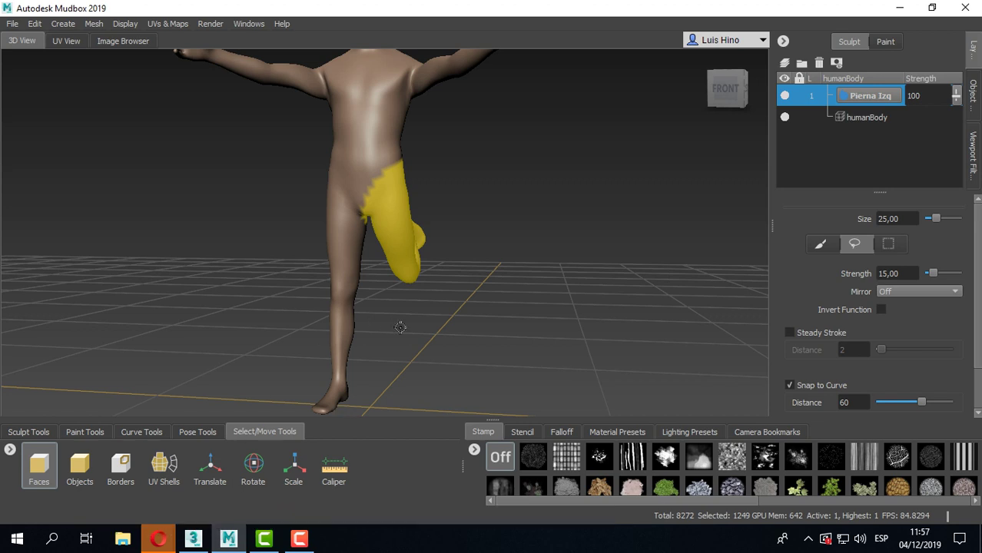
{"action": "left_click_drag", "start_coordinate": [401, 326], "coordinate": [355, 236], "text": "alt"}
{"action": "right_click_drag", "start_coordinate": [356, 236], "coordinate": [496, 275], "text": "alt"}
{"action": "mouse_move", "coordinate": [495, 274]}
{"action": "left_mouse_down", "text": "alt"}
{"action": "mouse_move", "coordinate": [382, 201]}
{"action": "mouse_move", "coordinate": [429, 272]}
{"action": "left_mouse_up", "text": "alt"}
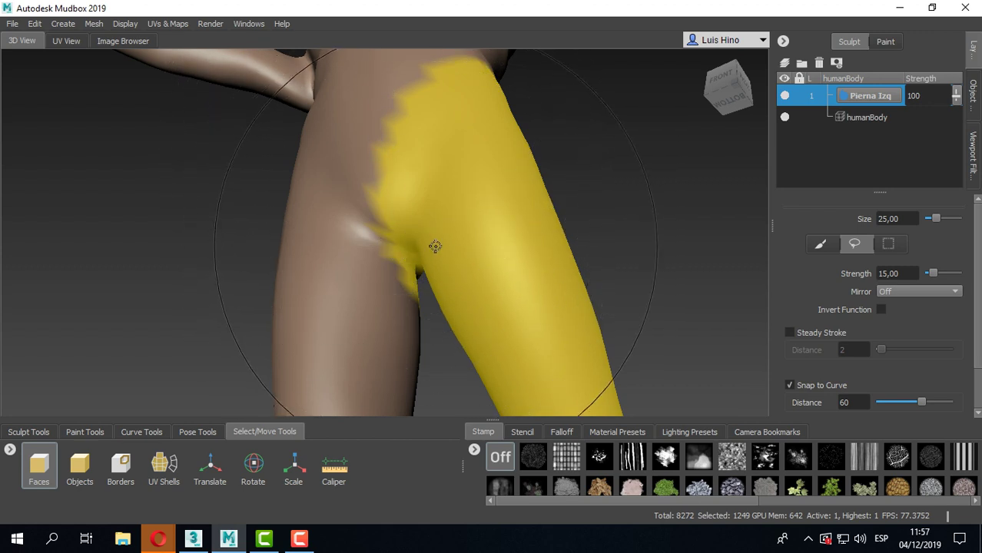
{"action": "left_click_drag", "start_coordinate": [435, 246], "coordinate": [471, 265], "text": "alt"}
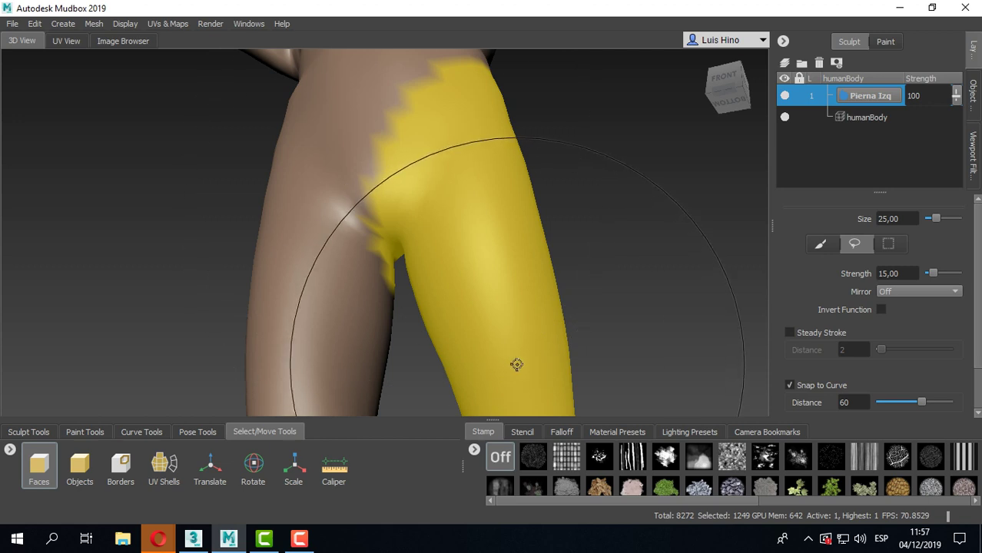
{"action": "left_click_drag", "start_coordinate": [516, 365], "coordinate": [553, 384], "text": "alt"}
{"action": "right_click_drag", "start_coordinate": [660, 334], "coordinate": [490, 254], "text": "alt"}
{"action": "middle_click_drag", "start_coordinate": [496, 277], "coordinate": [489, 248], "text": "alt"}
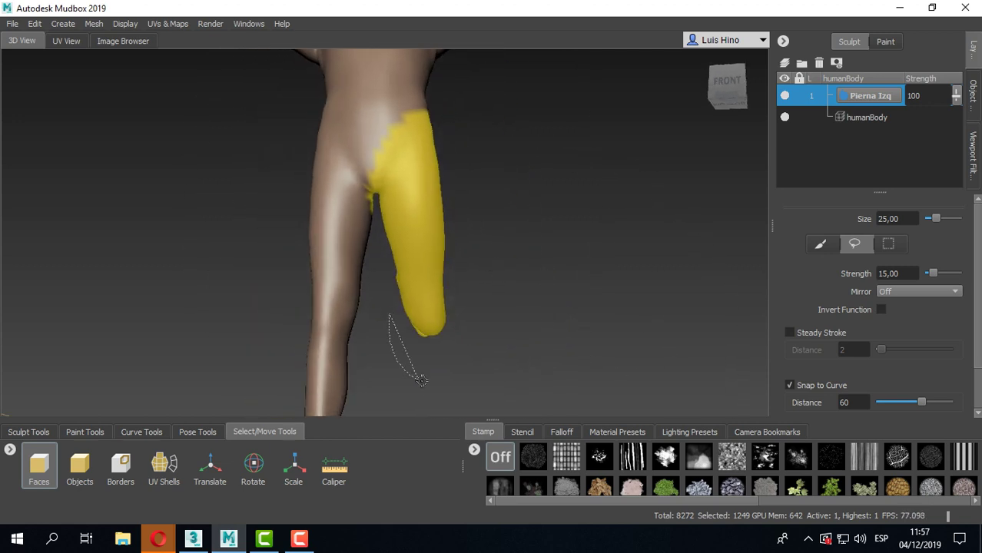
Clear the face selection and reselect only the left leg's faces without crossing the groin.
{"action": "mouse_move", "coordinate": [421, 380]}
{"action": "left_mouse_down"}
{"action": "mouse_move", "coordinate": [519, 149]}
{"action": "mouse_move", "coordinate": [441, 135]}
{"action": "left_mouse_up"}
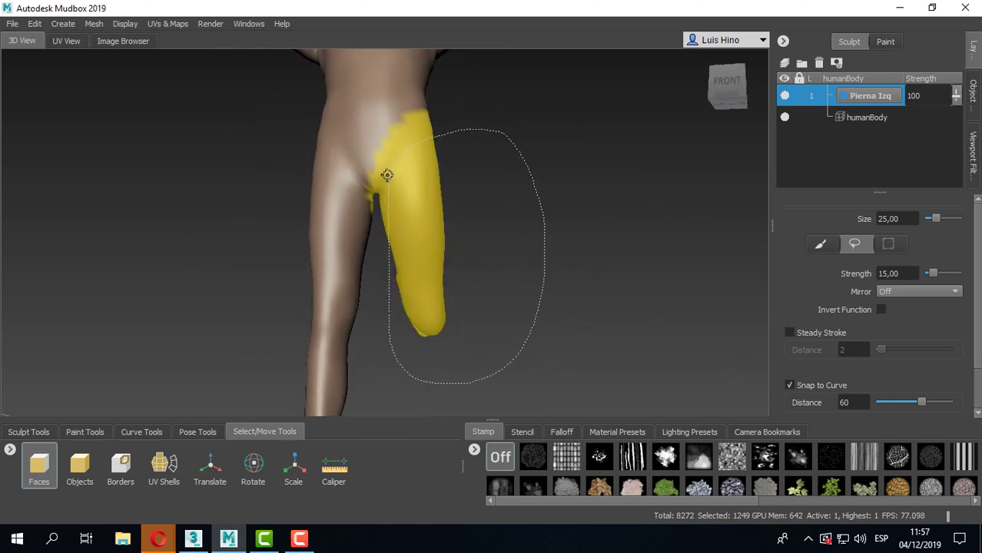
{"action": "left_click_drag", "start_coordinate": [378, 220], "coordinate": [378, 223]}
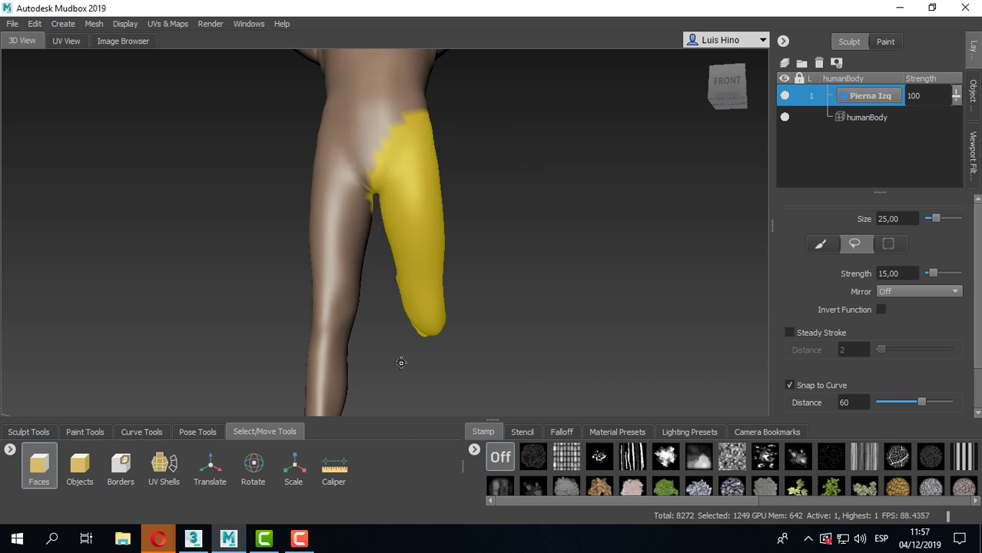
{"action": "left_click", "coordinate": [552, 241]}
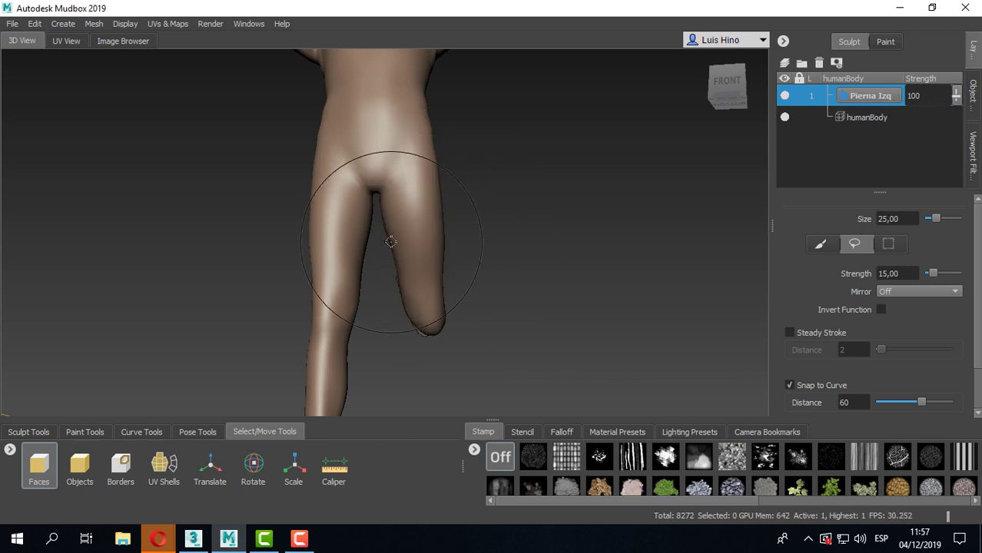
{"action": "mouse_move", "coordinate": [399, 334]}
{"action": "left_mouse_down"}
{"action": "mouse_move", "coordinate": [522, 244]}
{"action": "mouse_move", "coordinate": [448, 118]}
{"action": "left_mouse_up"}
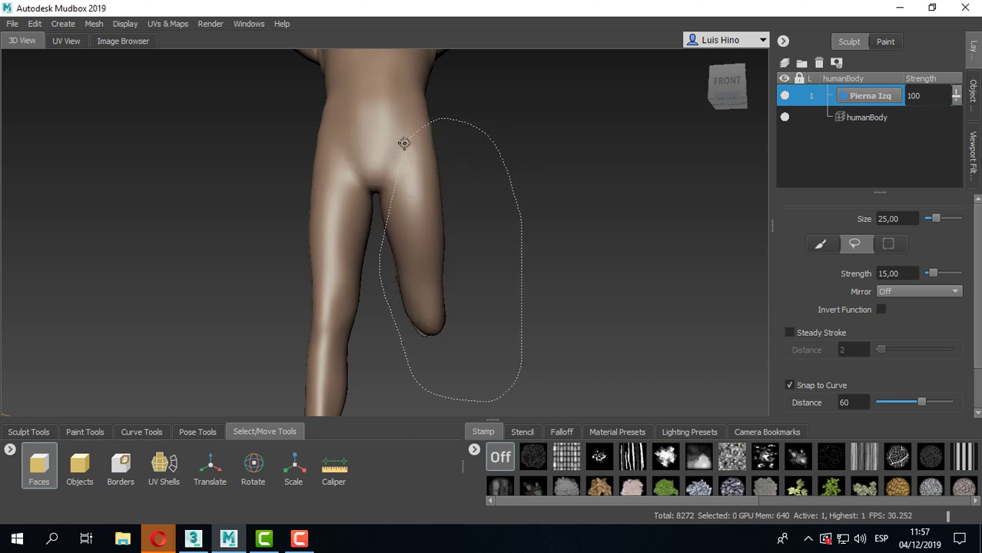
{"action": "left_click_drag", "start_coordinate": [377, 216], "coordinate": [378, 220]}
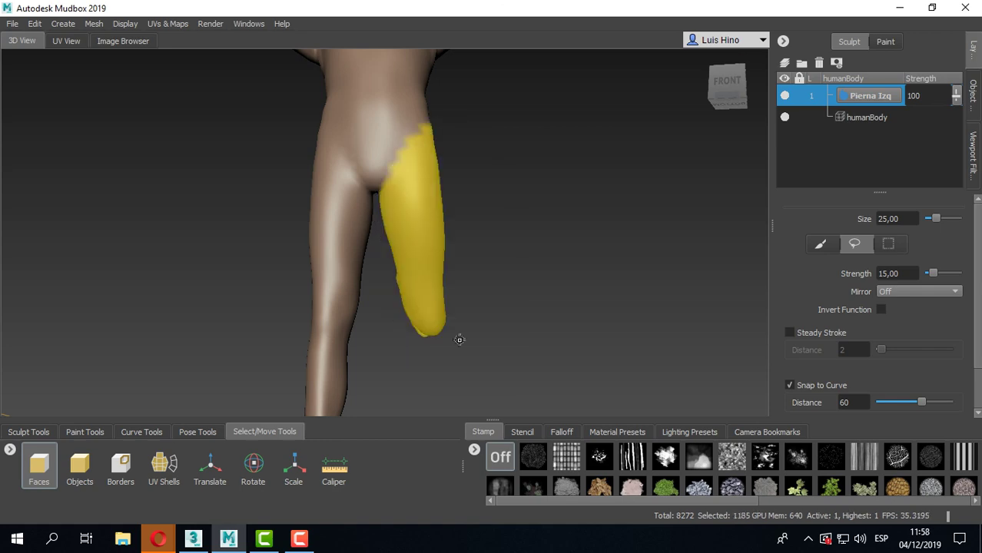
Mirror the Pierna Izq layer with the left leg's faces selected.
{"action": "left_click_drag", "start_coordinate": [502, 256], "coordinate": [746, 254], "text": "alt"}
{"action": "right_click", "coordinate": [894, 104]}
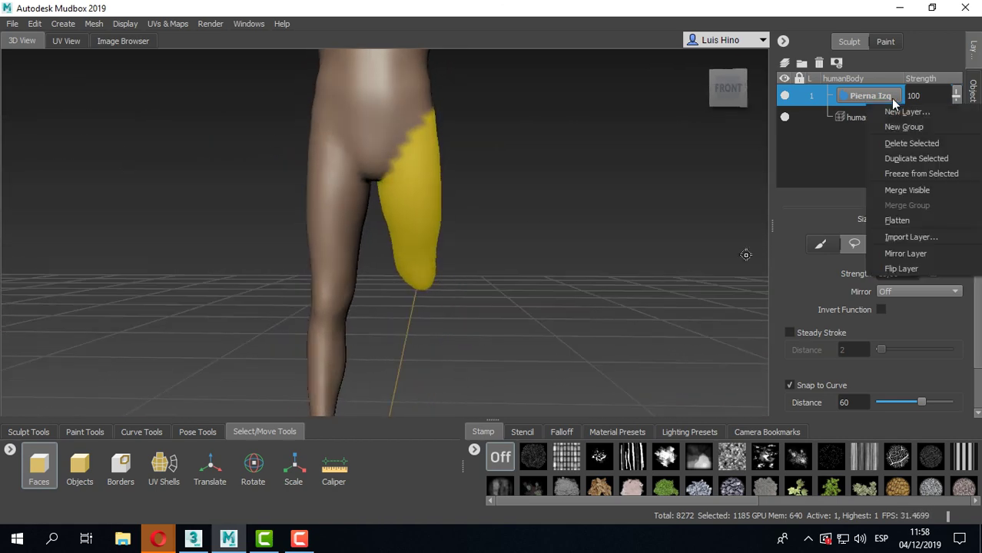
{"action": "left_click", "coordinate": [901, 256]}
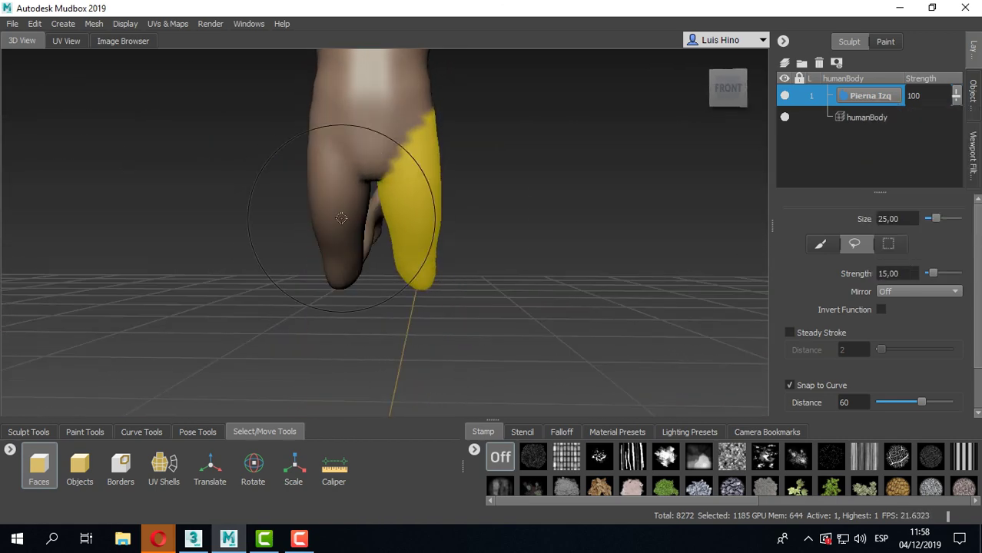
Undo the mirroring of the Pierna Izq layer and clear the left leg's face selection.
{"action": "left_click_drag", "start_coordinate": [373, 175], "coordinate": [268, 183], "text": "alt"}
{"action": "right_click_drag", "start_coordinate": [268, 183], "coordinate": [470, 214], "text": "alt"}
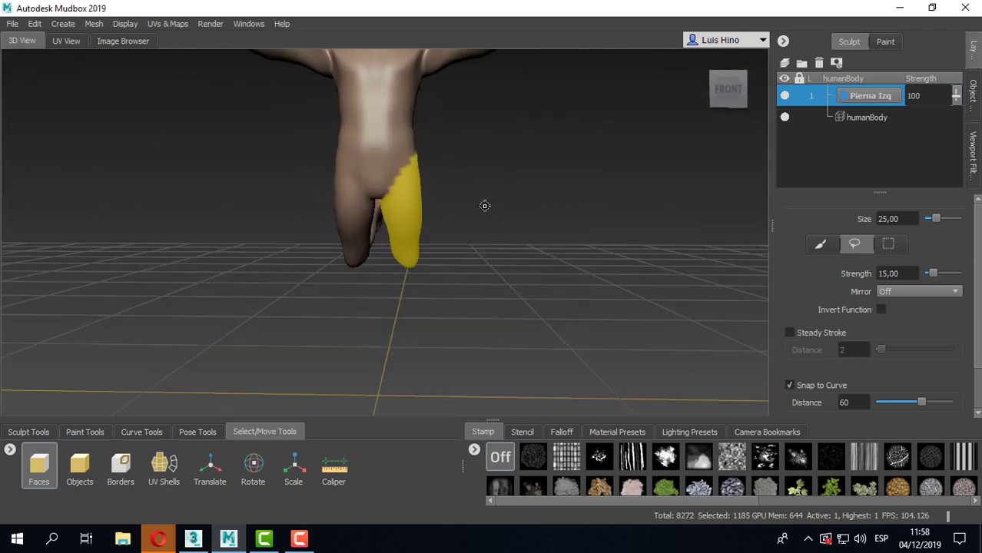
{"action": "left_click_drag", "start_coordinate": [483, 205], "coordinate": [409, 193], "text": "alt"}
{"action": "key", "text": "ctrl+z"}
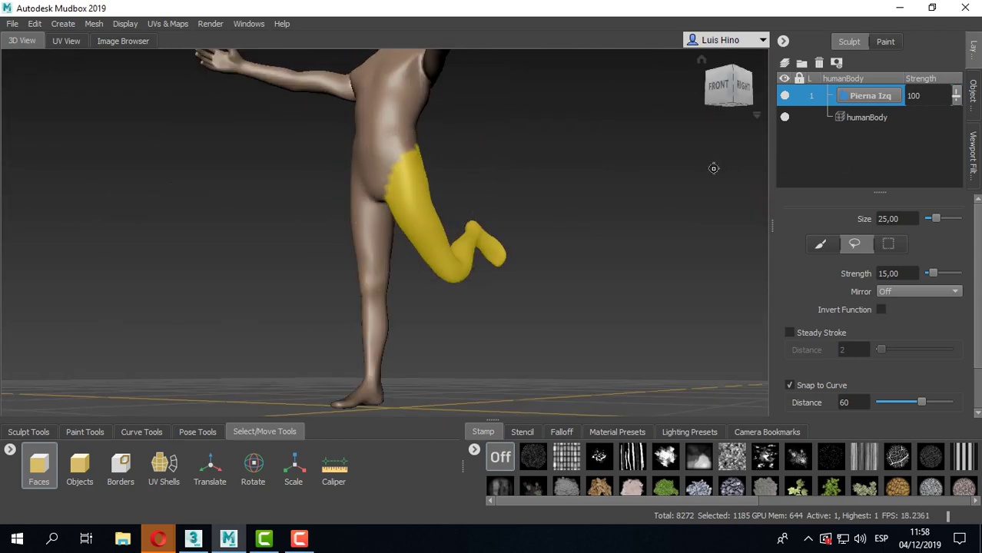
{"action": "left_click", "coordinate": [544, 219]}
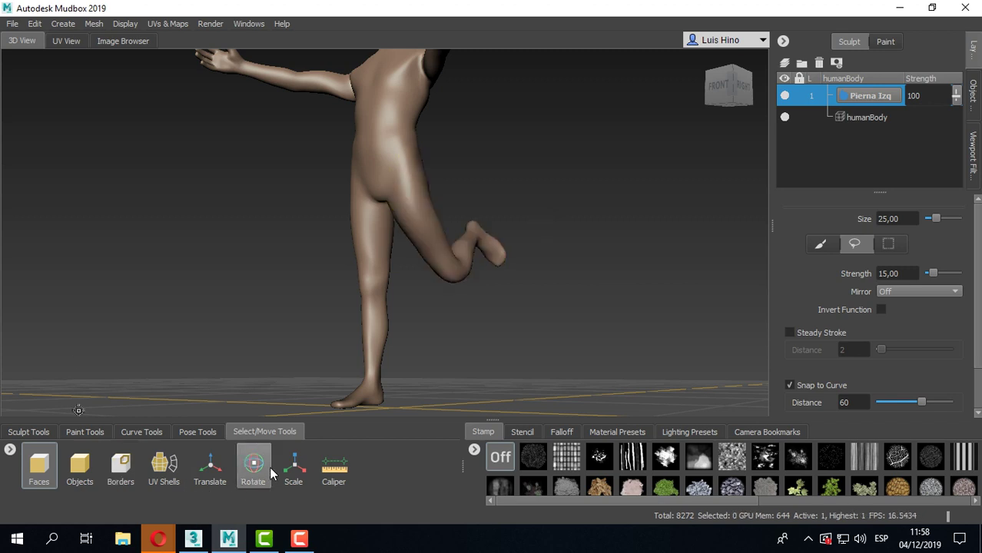
Duplicate the Pierna Izq layer and flip the copy to transfer the bent pose to the opposite leg.
{"action": "right_click", "coordinate": [863, 98]}
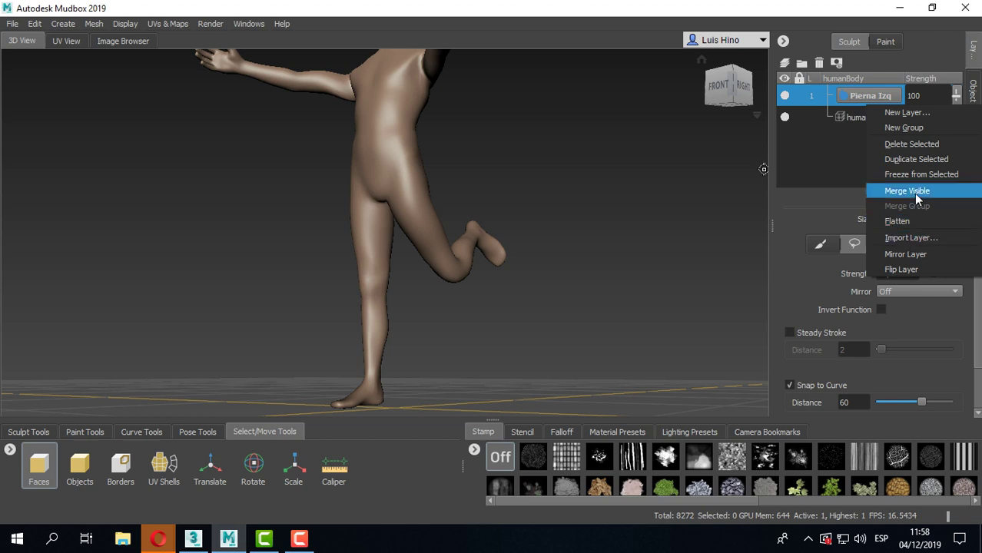
{"action": "left_click", "coordinate": [915, 159]}
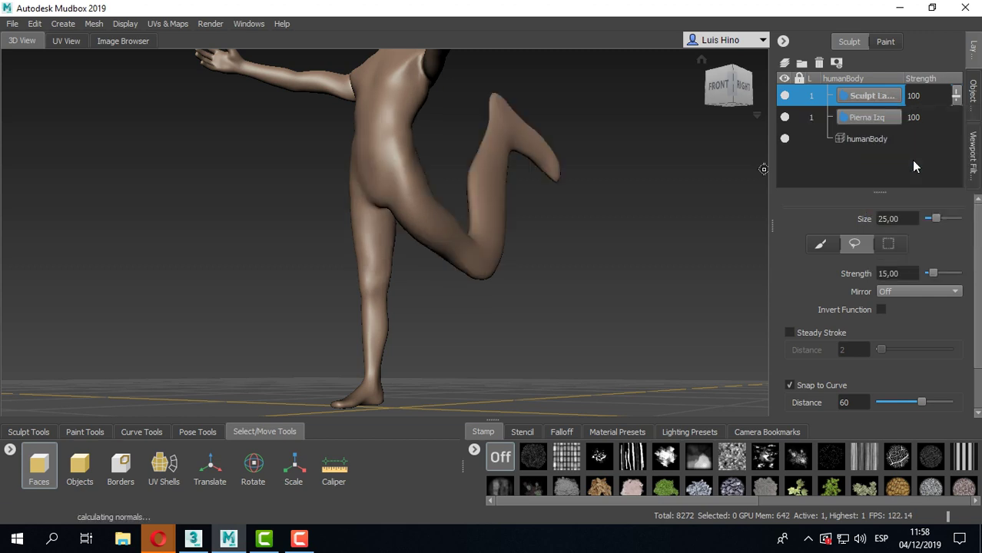
{"action": "right_click", "coordinate": [871, 99]}
{"action": "left_click", "coordinate": [914, 267]}
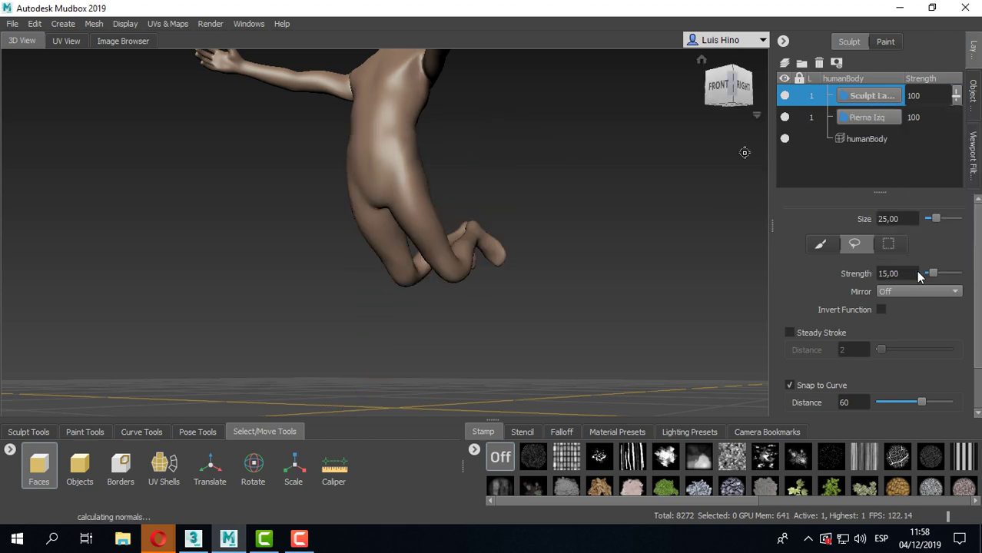
Examine the posed arms and both bent legs from the side, back and front.
{"action": "left_click_drag", "start_coordinate": [323, 283], "coordinate": [537, 324], "text": "alt"}
{"action": "right_click_drag", "start_coordinate": [537, 324], "coordinate": [276, 262], "text": "alt"}
{"action": "left_click_drag", "start_coordinate": [276, 262], "coordinate": [484, 259], "text": "alt"}
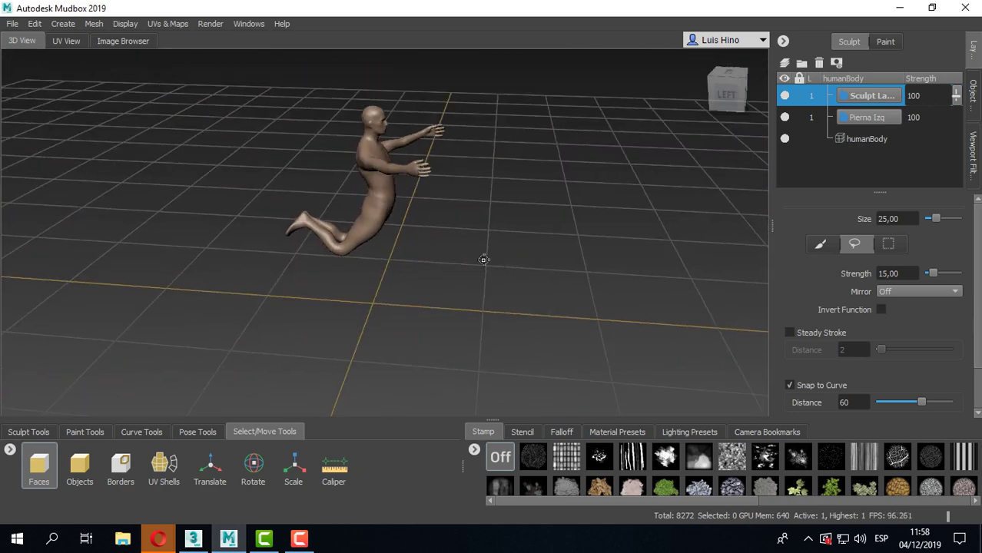
{"action": "right_click_drag", "start_coordinate": [484, 259], "coordinate": [334, 240], "text": "alt"}
{"action": "left_click_drag", "start_coordinate": [334, 240], "coordinate": [240, 239], "text": "alt"}
{"action": "right_click_drag", "start_coordinate": [240, 239], "coordinate": [650, 274], "text": "alt"}
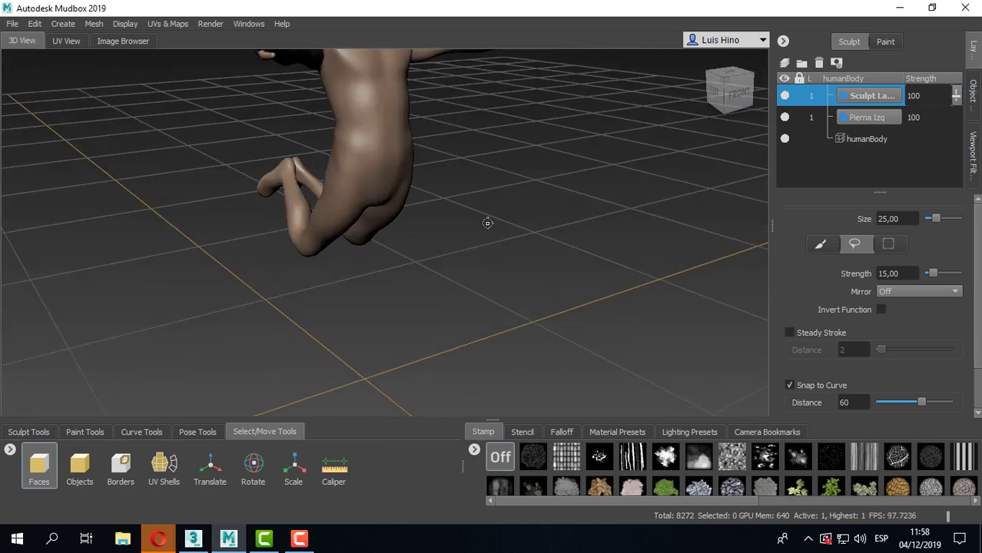
{"action": "left_click_drag", "start_coordinate": [487, 223], "coordinate": [483, 261], "text": "alt"}
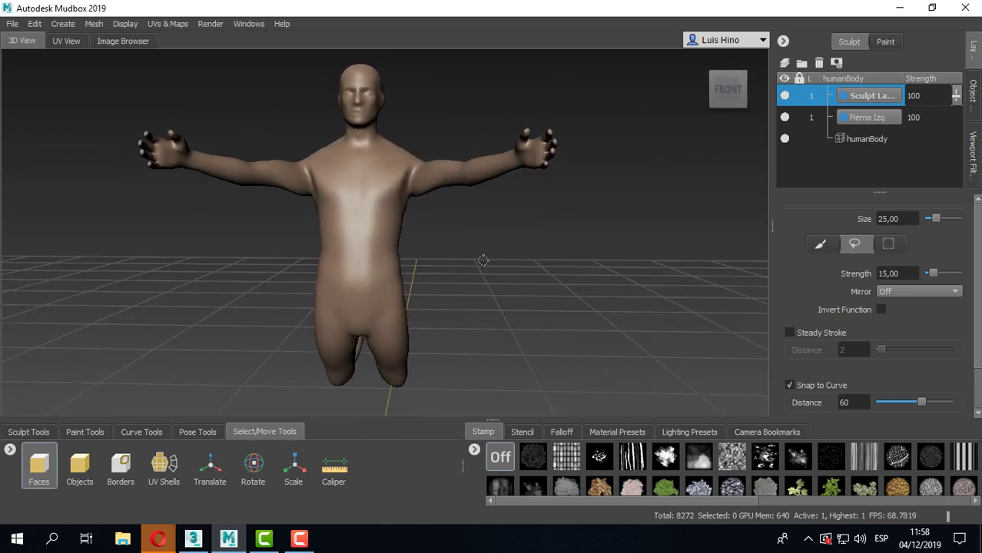
Bring up the pose tools.
{"action": "left_click", "coordinate": [188, 432]}
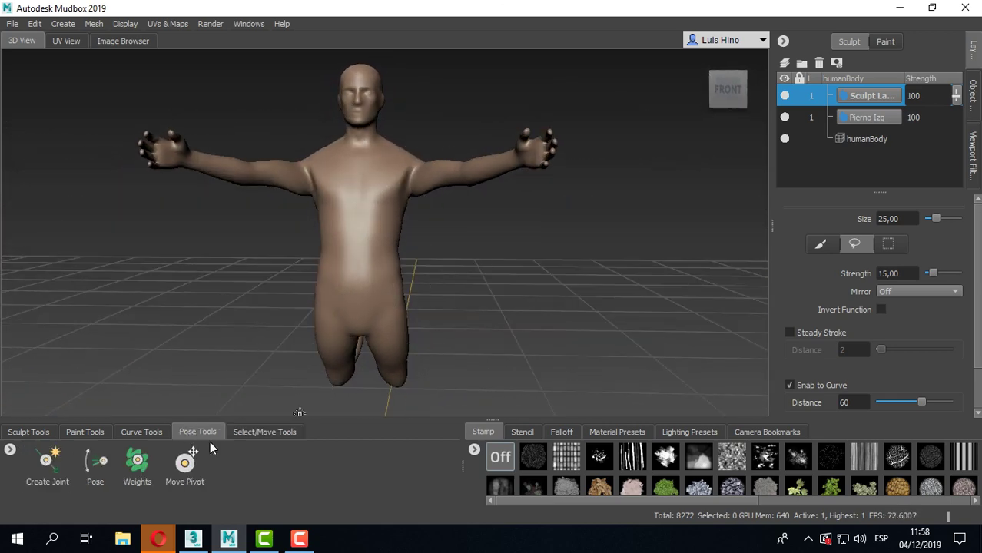